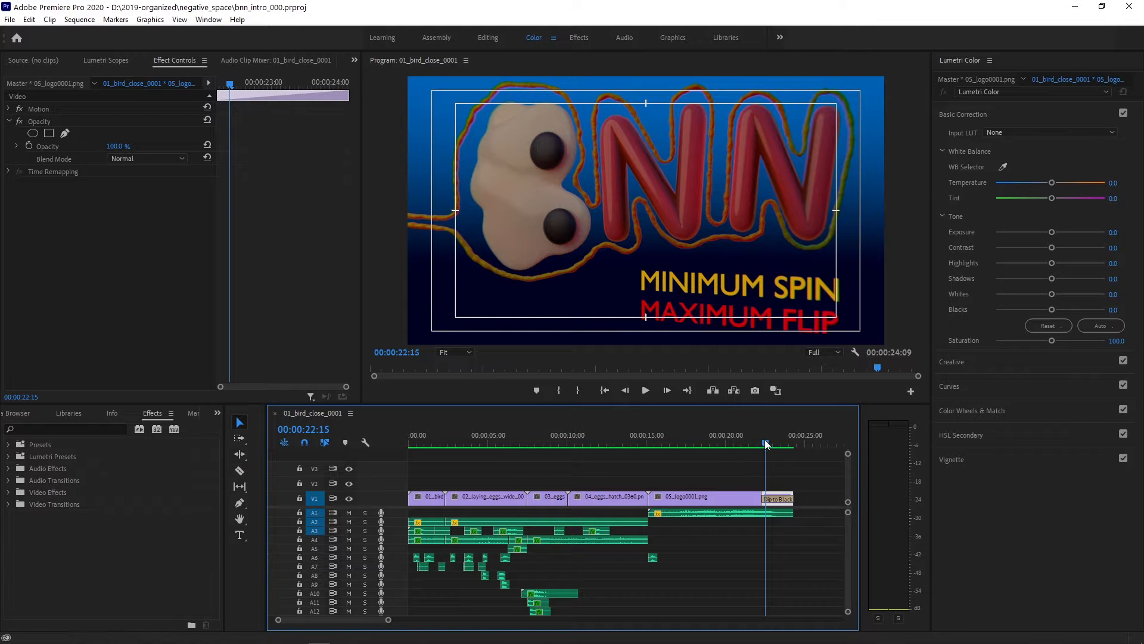
- Scrub through the closing fade at the end of the sequence and return the playhead to 00:00:00:00
{"action": "left_click_drag", "start_coordinate": [766, 446], "coordinate": [791, 446]}
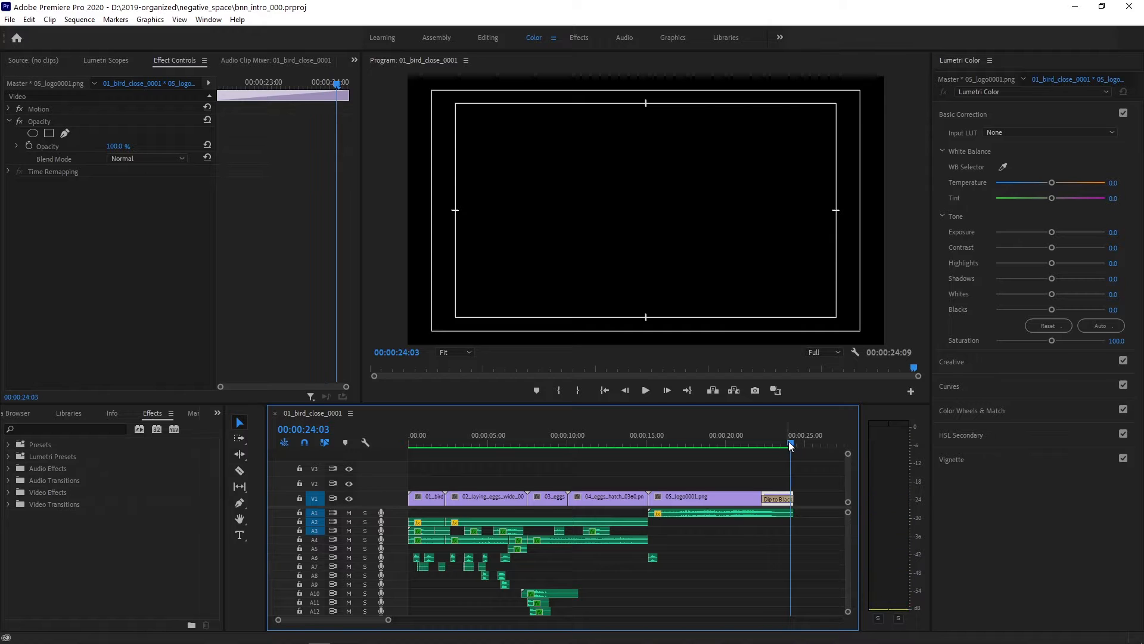
{"action": "left_click", "coordinate": [608, 391]}
{"action": "left_click", "coordinate": [609, 390]}
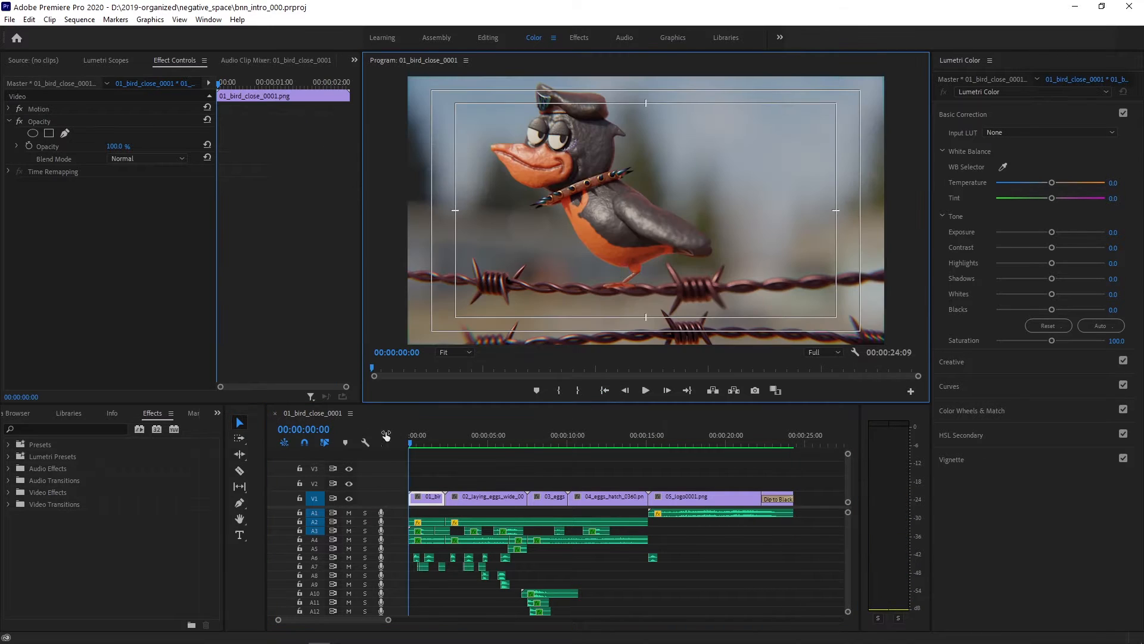
{"action": "left_click", "coordinate": [409, 439]}
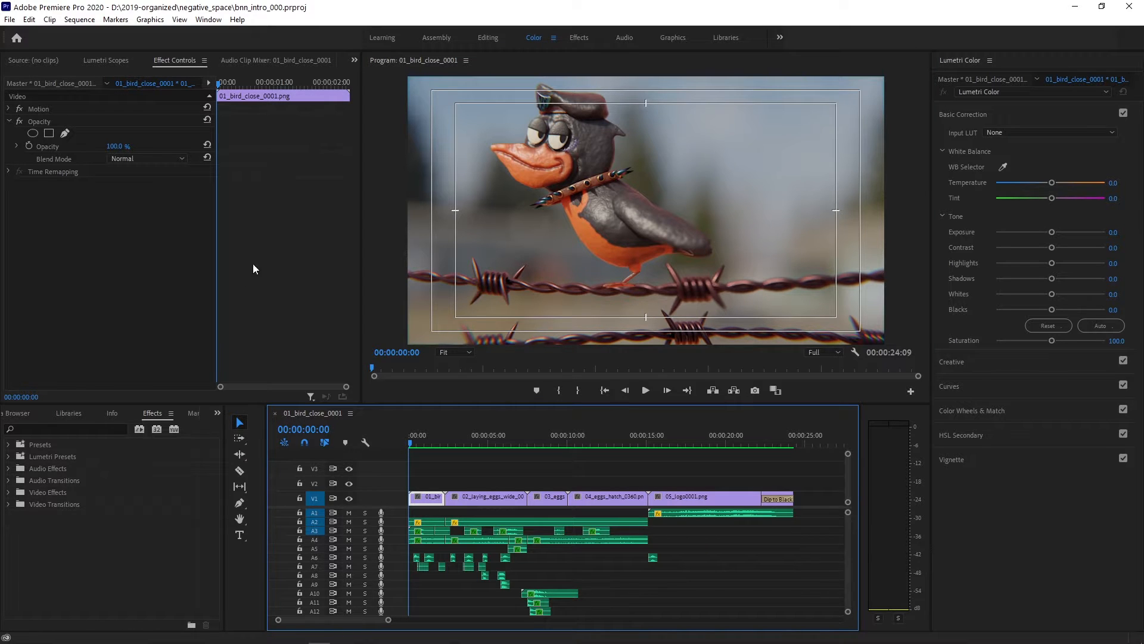
- Display the media items of the bnn_intro_000 project
{"action": "scroll", "coordinate": [89, 414], "scroll_direction": "up", "scroll_amount": 5}
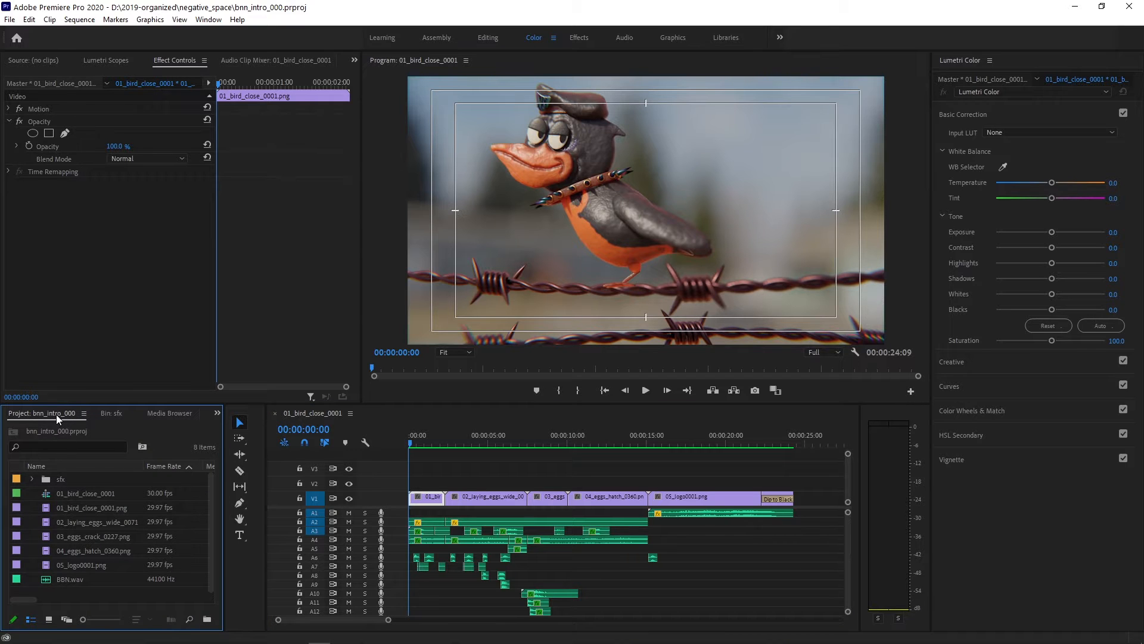
{"action": "scroll", "coordinate": [56, 414], "scroll_direction": "down", "scroll_amount": 1}
{"action": "left_click", "coordinate": [56, 413]}
- Start a media import and browse to the 01_bird_close folder inside negative_space and bnn_renders
{"action": "left_click", "coordinate": [10, 20]}
{"action": "left_click", "coordinate": [52, 365]}
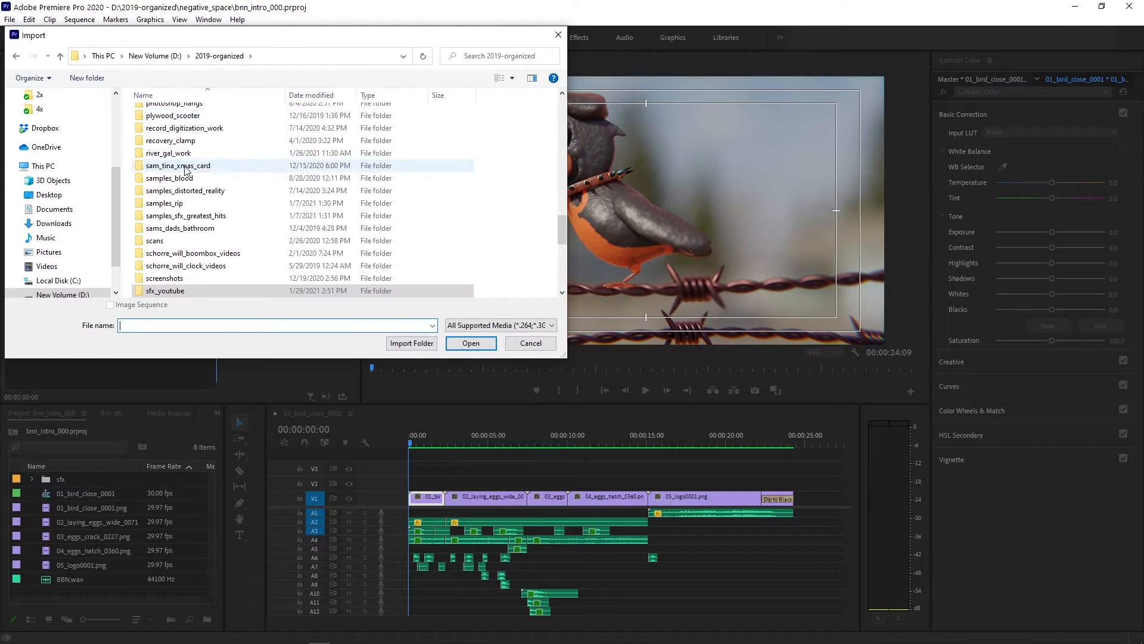
{"action": "scroll", "coordinate": [174, 244], "scroll_direction": "up", "scroll_amount": 8}
{"action": "scroll", "coordinate": [174, 246], "scroll_direction": "up", "scroll_amount": 10}
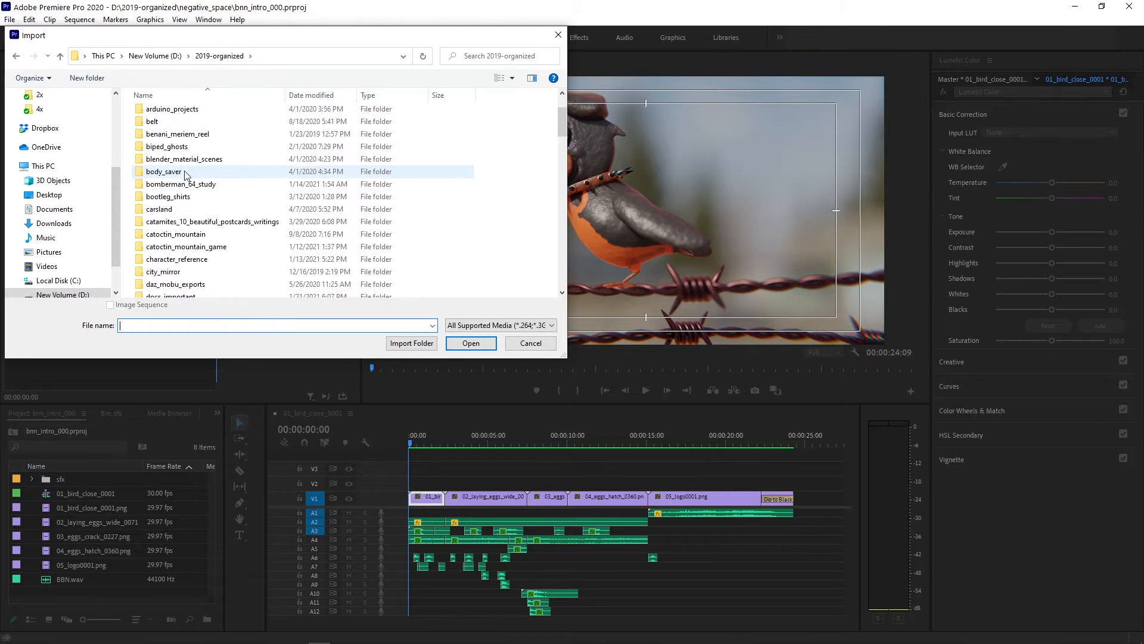
{"action": "scroll", "coordinate": [182, 239], "scroll_direction": "down", "scroll_amount": 9}
{"action": "scroll", "coordinate": [188, 251], "scroll_direction": "down", "scroll_amount": 4}
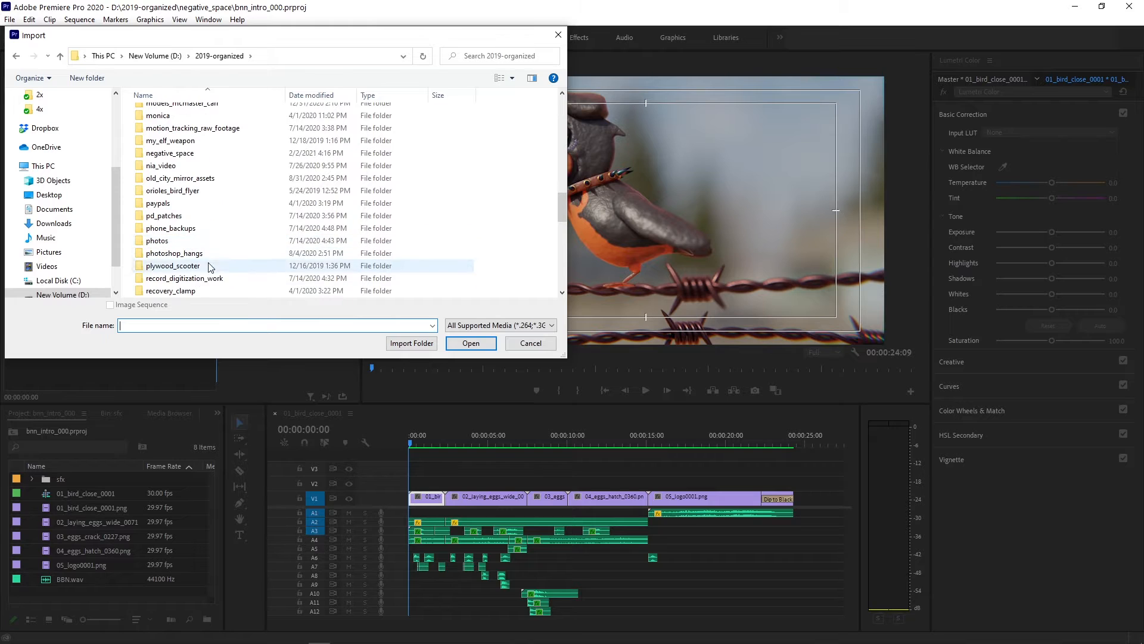
{"action": "double_click", "coordinate": [178, 153]}
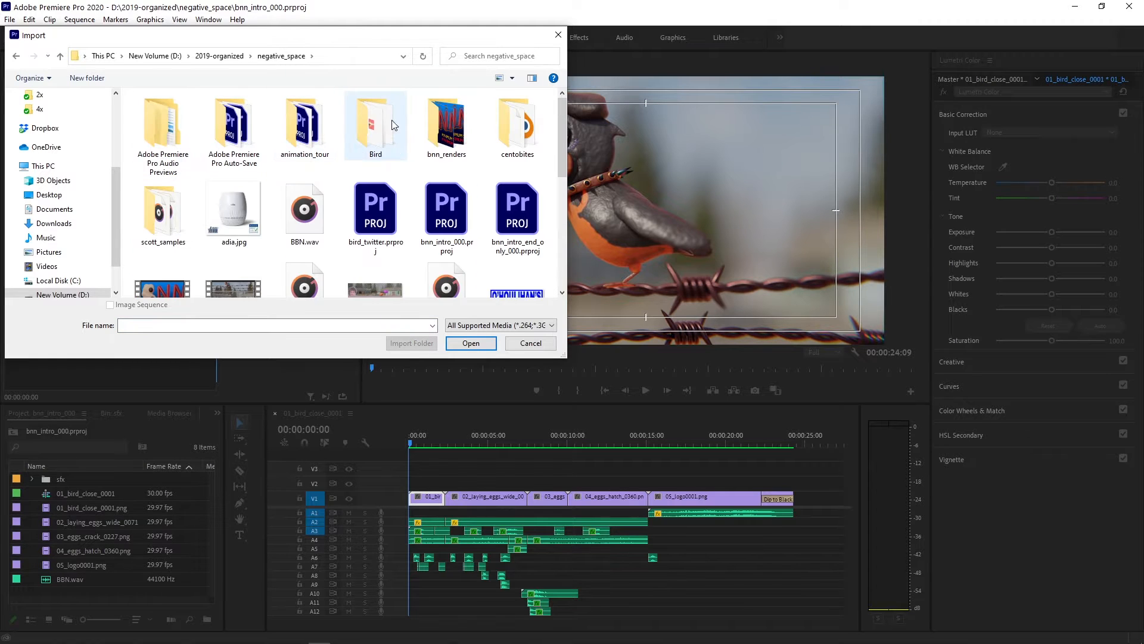
{"action": "double_click", "coordinate": [446, 127]}
{"action": "double_click", "coordinate": [172, 125]}
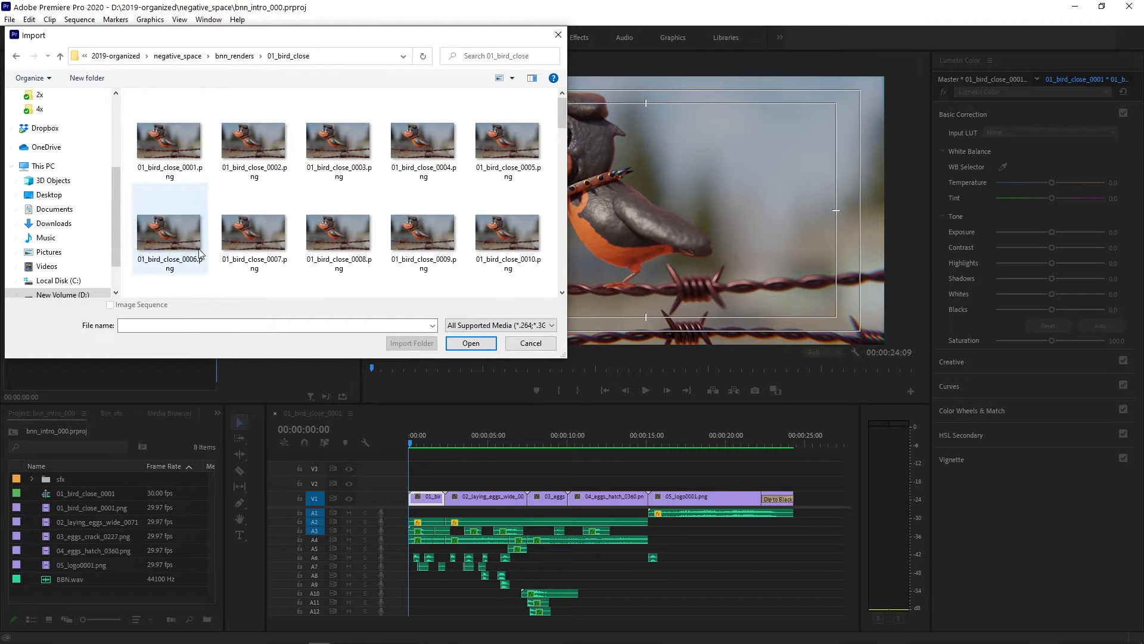
- Choose 01_bird_close_0001.png with Image Sequence enabled, and cancel the import
{"action": "left_click", "coordinate": [167, 146]}
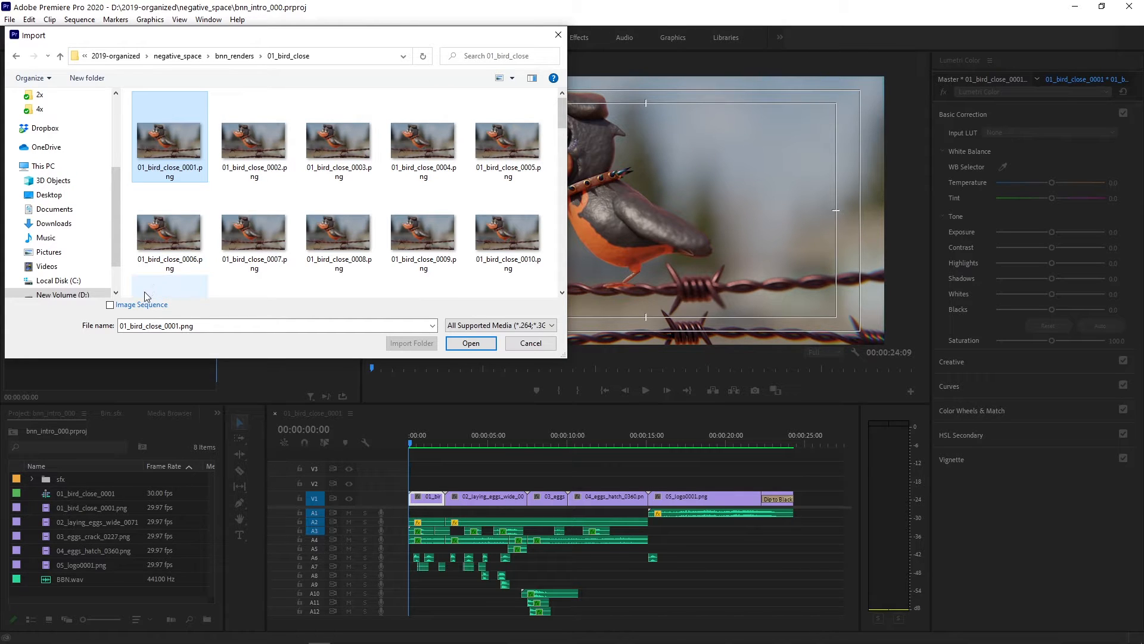
{"action": "left_click", "coordinate": [110, 305]}
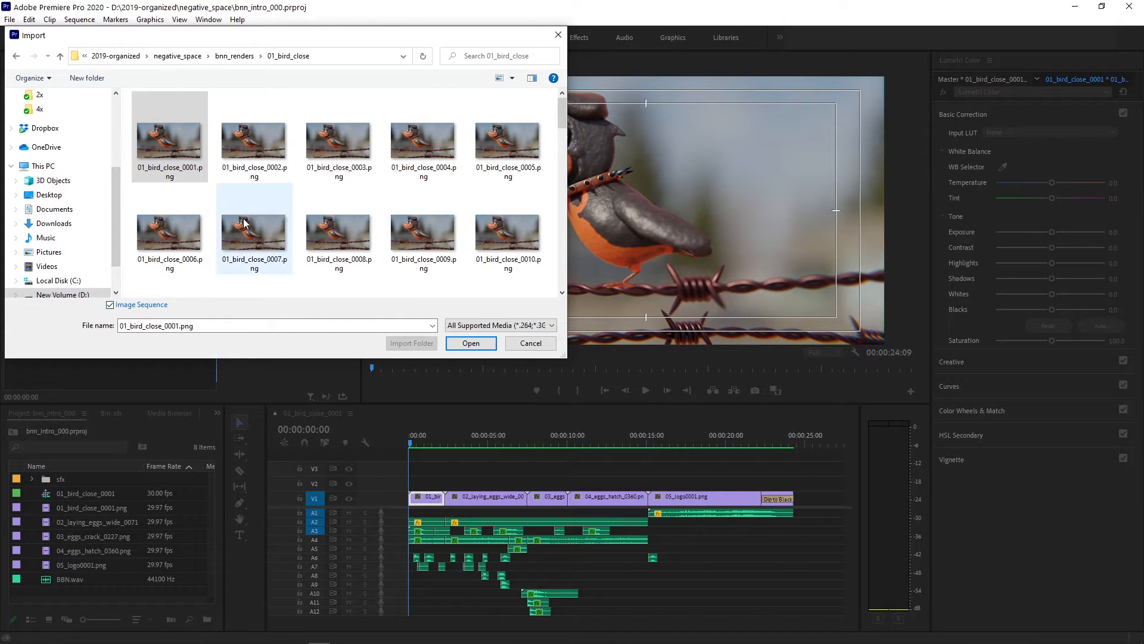
{"action": "left_click", "coordinate": [531, 344]}
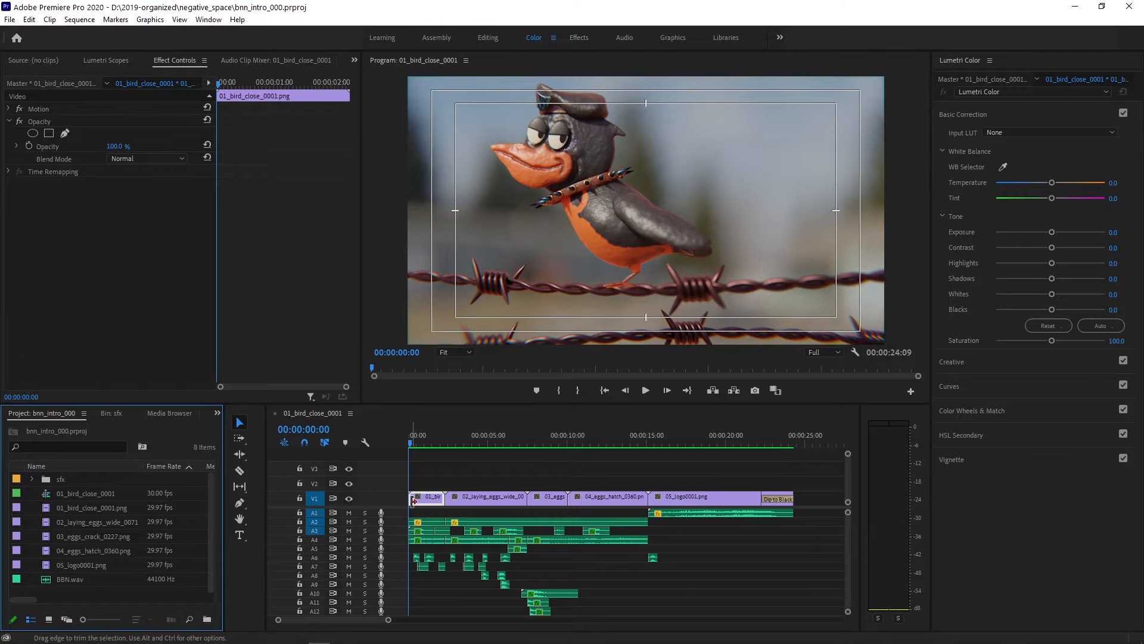
- Enlarge the timeline's audio area to show tracks A1 through A17 in closer detail at the sequence start
{"action": "key", "text": "space"}
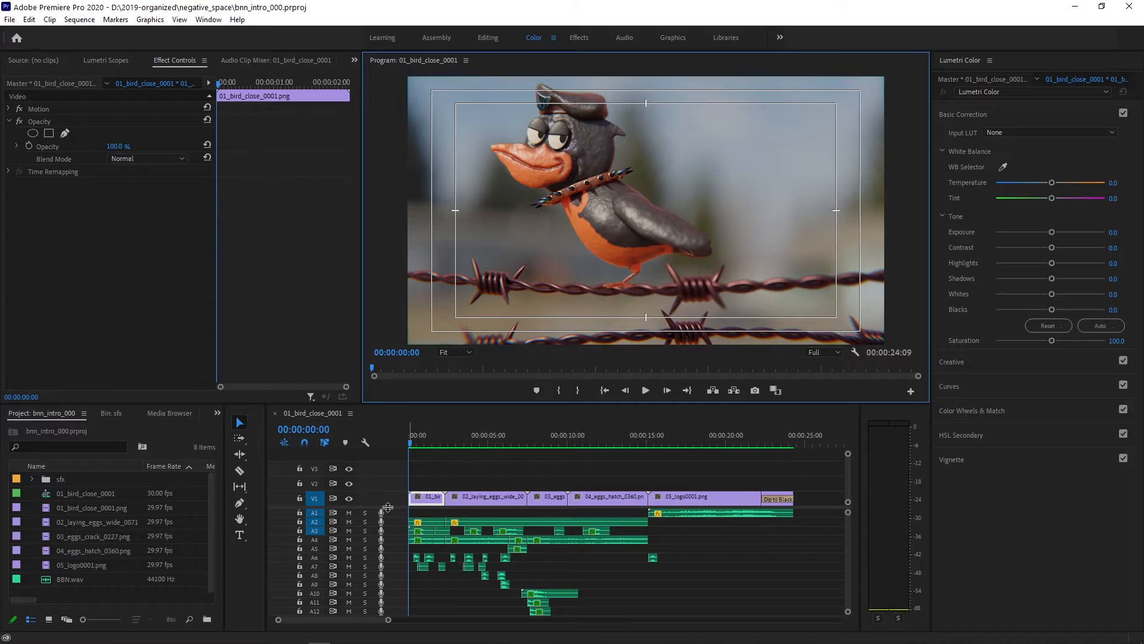
{"action": "left_click_drag", "start_coordinate": [388, 507], "coordinate": [378, 440]}
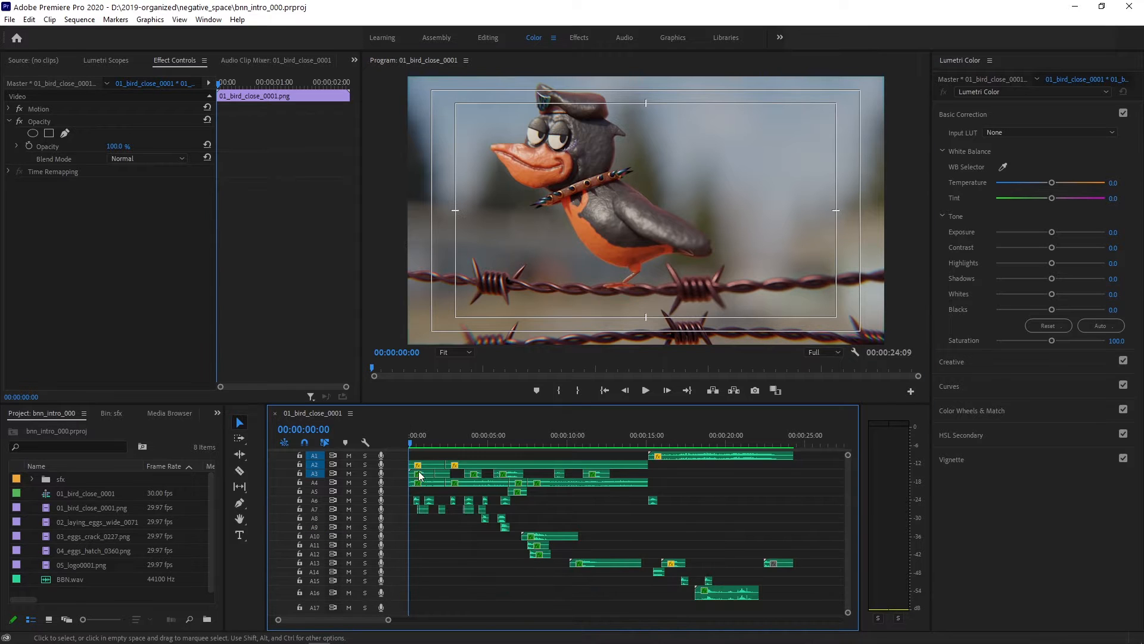
{"action": "scroll", "coordinate": [418, 472], "scroll_direction": "up", "scroll_amount": 7}
{"action": "scroll", "coordinate": [465, 504], "scroll_direction": "up", "scroll_amount": 1}
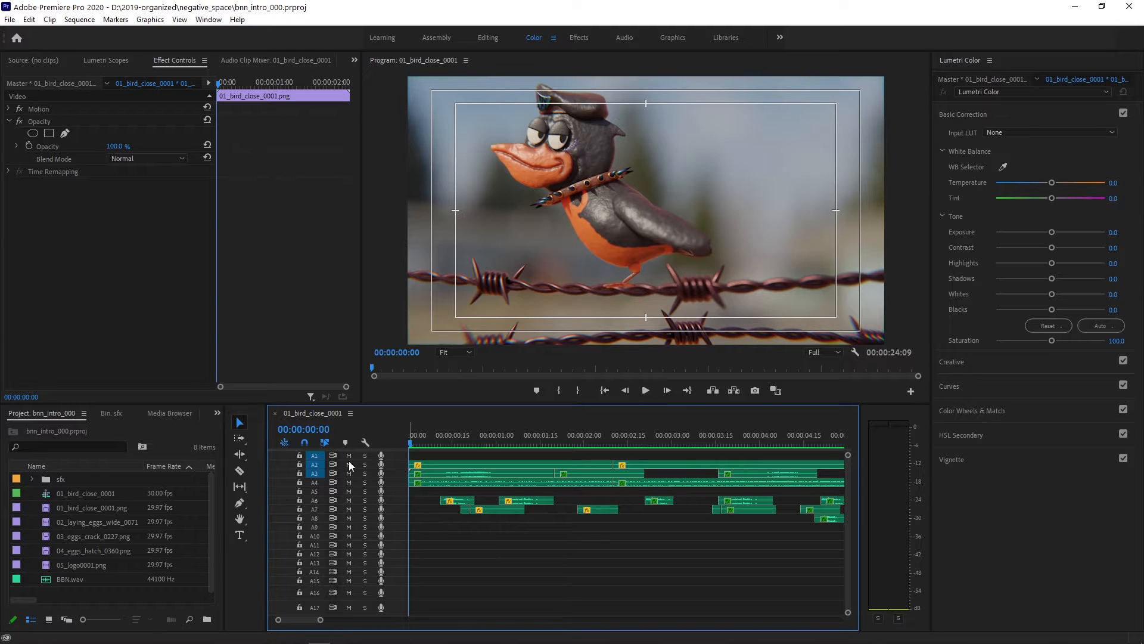
- Solo audio track A1 and play its BBN.wav clip over the logo section from 00:00:15:00
{"action": "left_click", "coordinate": [365, 464]}
{"action": "left_click", "coordinate": [363, 456]}
{"action": "left_click", "coordinate": [366, 463]}
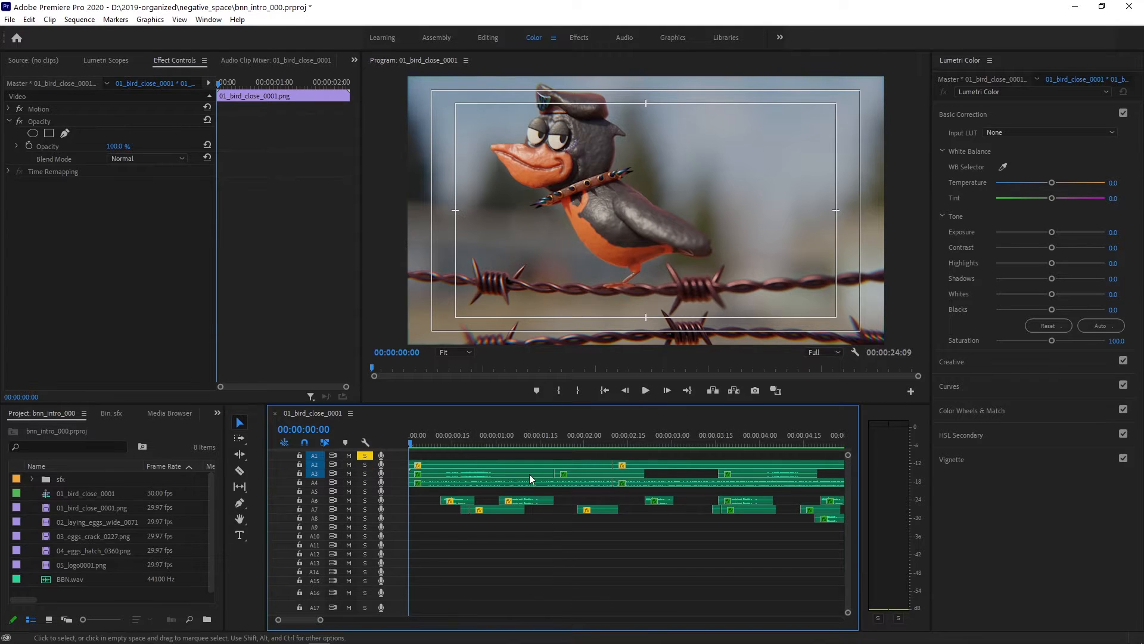
{"action": "scroll", "coordinate": [577, 483], "scroll_direction": "down", "scroll_amount": 5}
{"action": "scroll", "coordinate": [578, 482], "scroll_direction": "down", "scroll_amount": 3}
{"action": "left_click", "coordinate": [566, 439]}
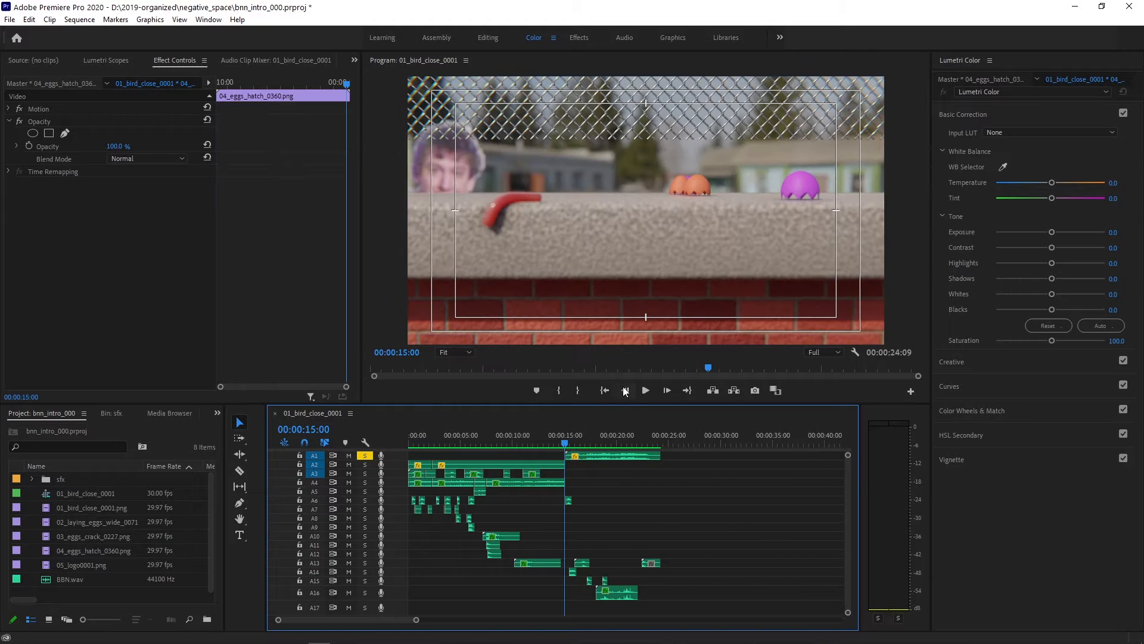
{"action": "left_click", "coordinate": [643, 392]}
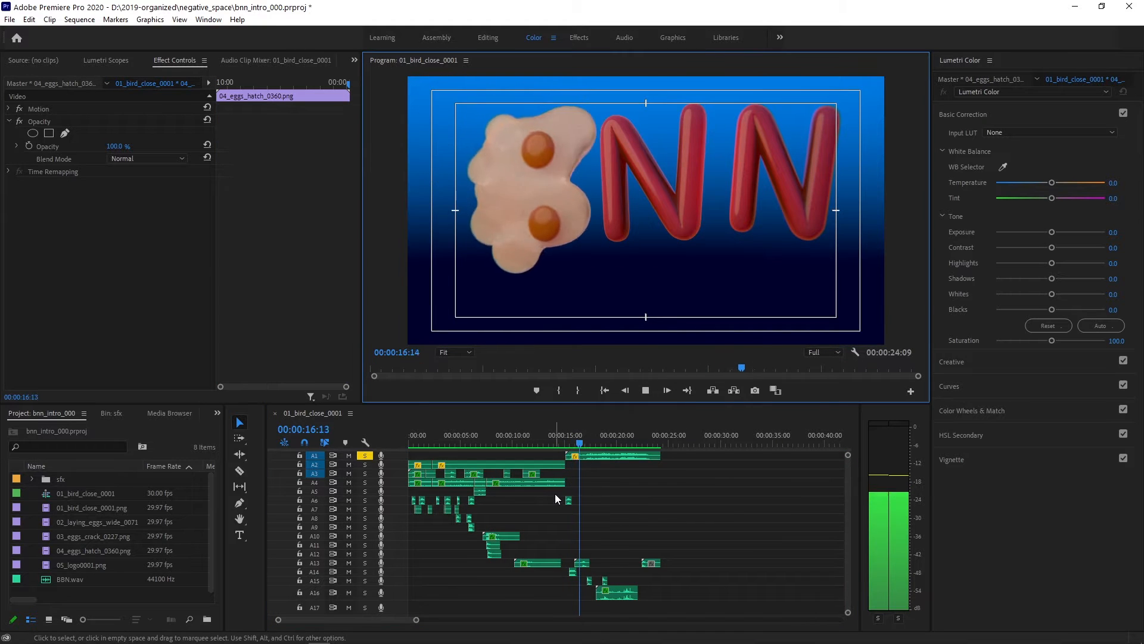
{"action": "left_click", "coordinate": [617, 456]}
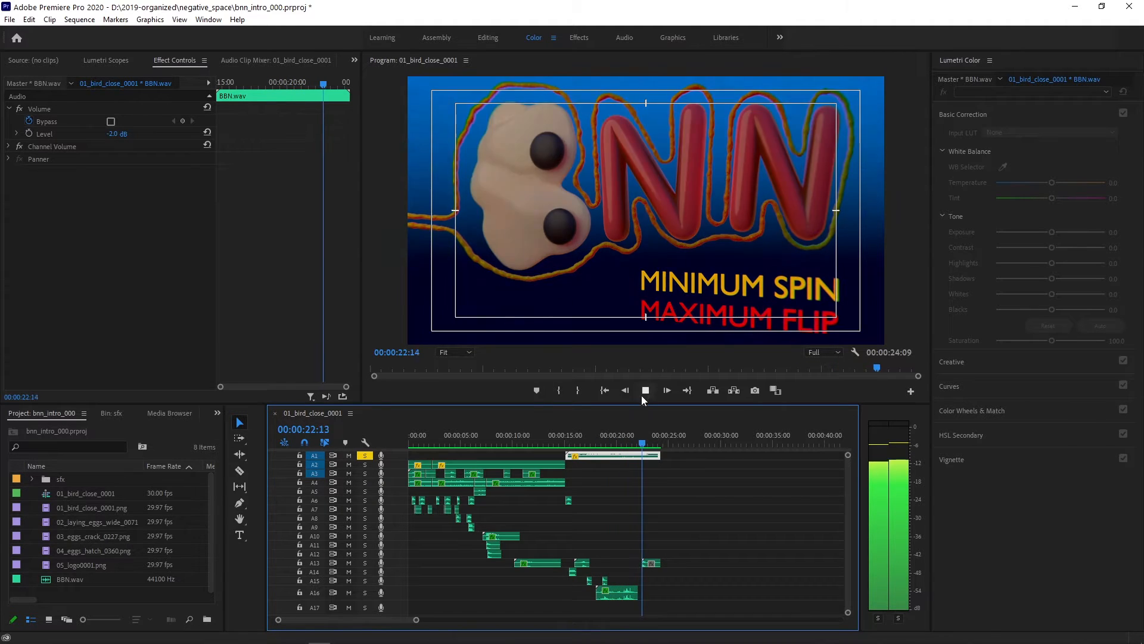
{"action": "left_click", "coordinate": [644, 391]}
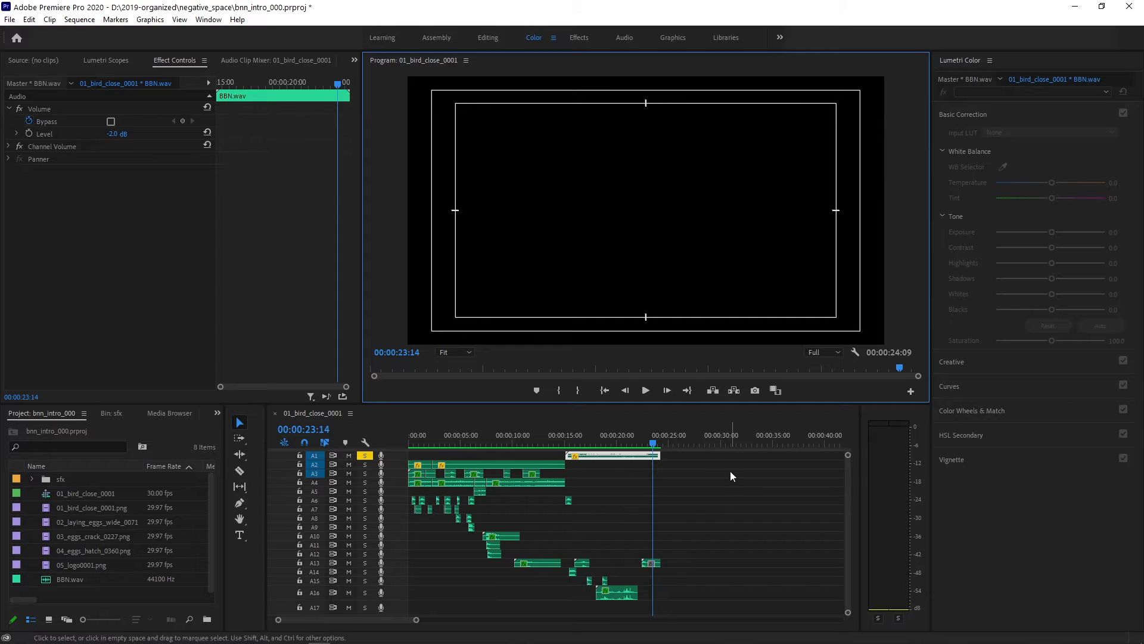
- Solo only audio track A2 and play its outdoor ambience from the start of the sequence
{"action": "left_click", "coordinate": [653, 442]}
{"action": "left_click", "coordinate": [609, 394]}
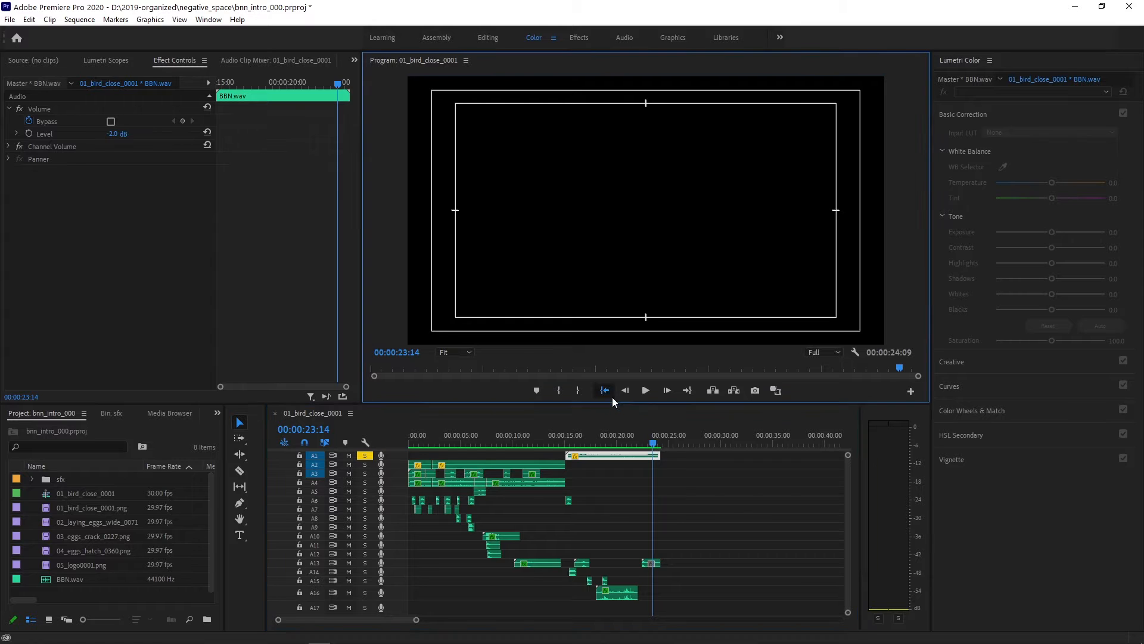
{"action": "left_click", "coordinate": [426, 465]}
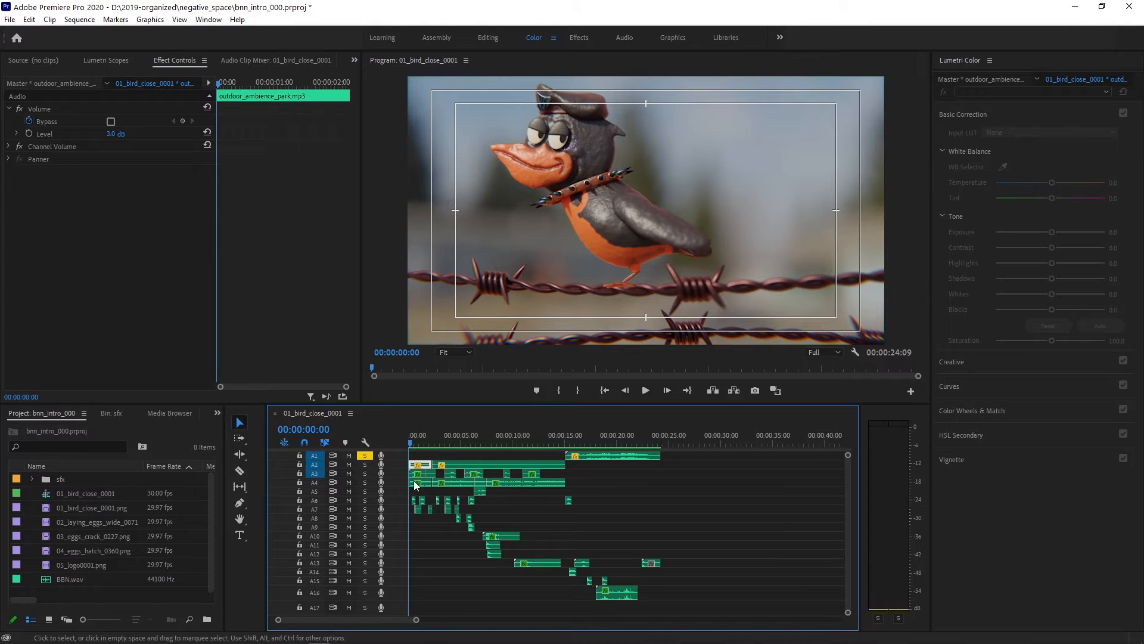
{"action": "left_click", "coordinate": [364, 464]}
{"action": "left_click", "coordinate": [366, 456]}
{"action": "left_click", "coordinate": [646, 391]}
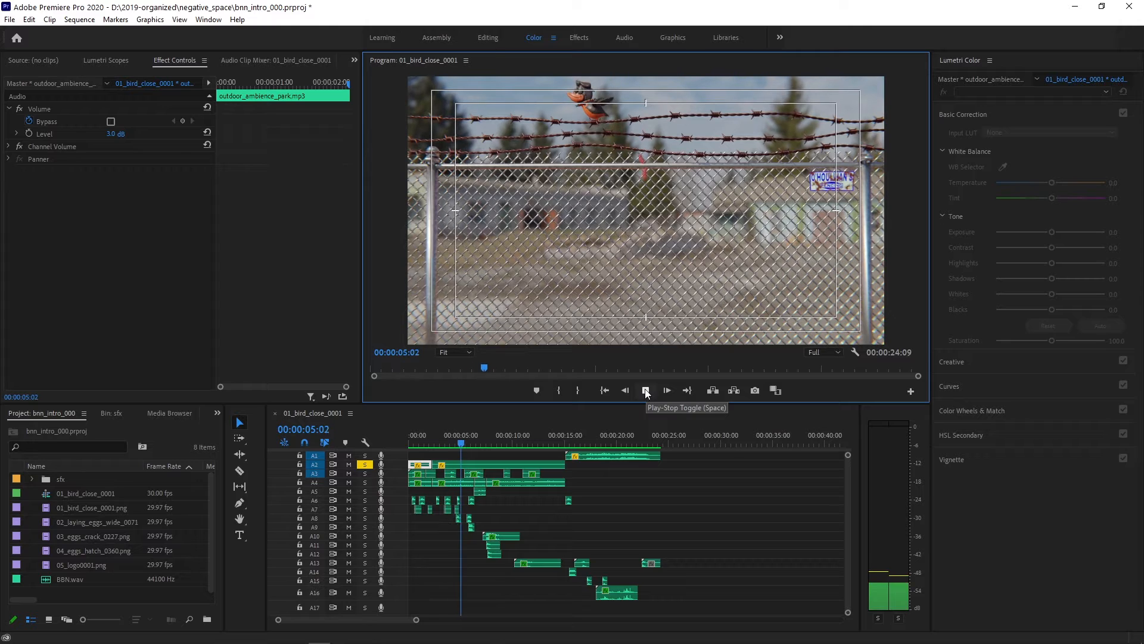
{"action": "left_click", "coordinate": [646, 390]}
- Show the Panner settings of the first outdoor_ambience_park.mp3 clip on track A2
{"action": "left_click", "coordinate": [470, 461]}
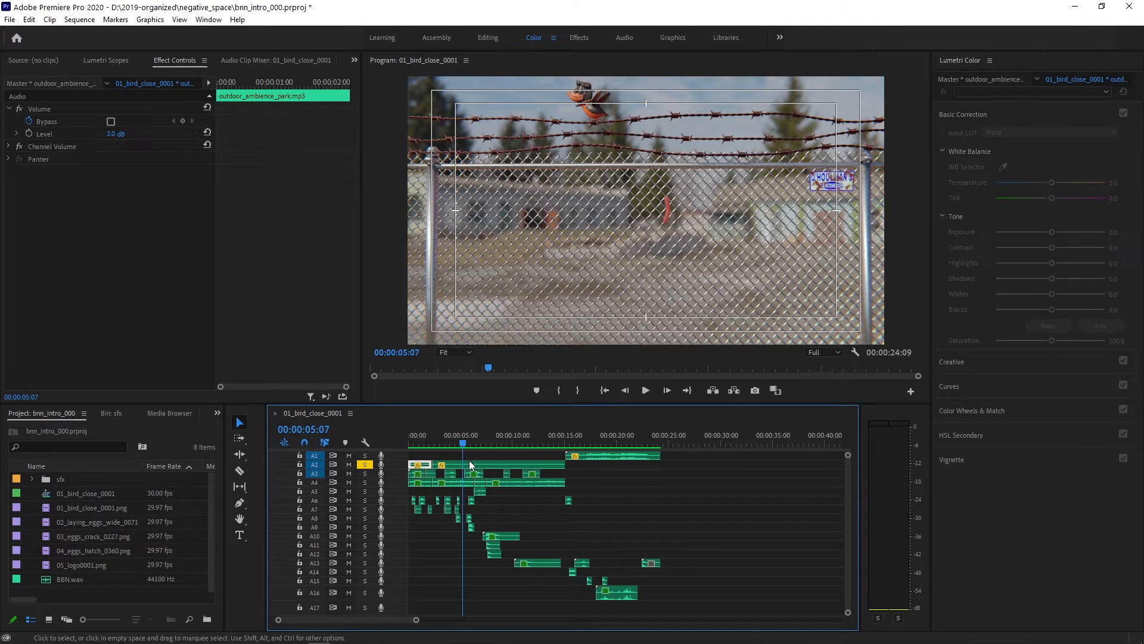
{"action": "left_click", "coordinate": [9, 159]}
{"action": "left_click", "coordinate": [9, 158]}
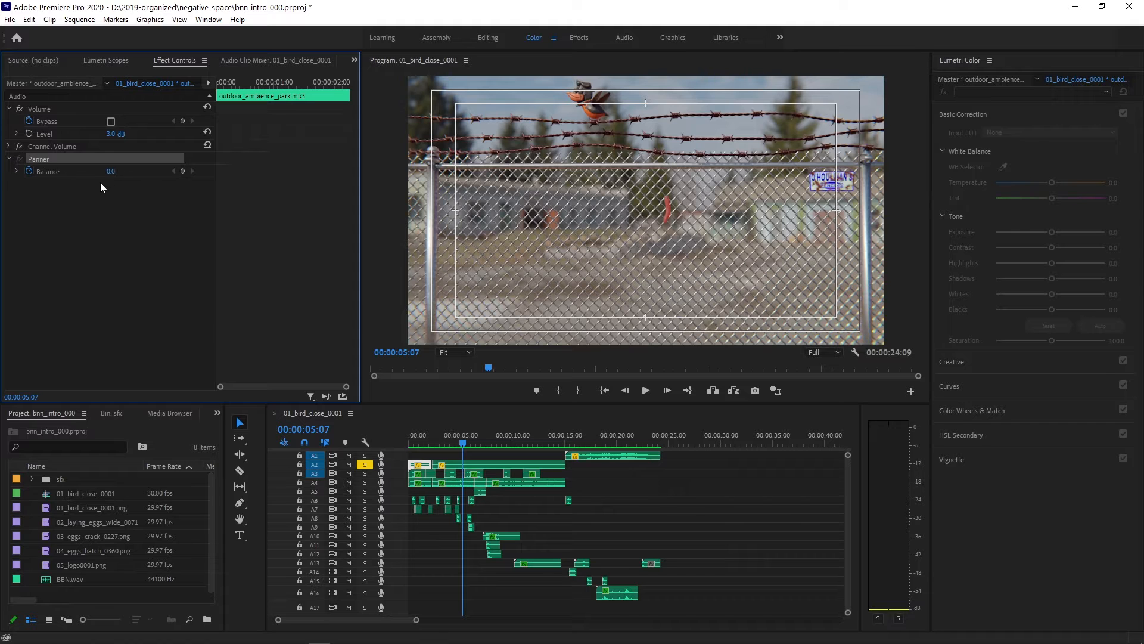
- Solo only audio track A3, play it from the sequence start, and show the effect settings of its first chains.mp3 clip
{"action": "left_click_drag", "start_coordinate": [460, 440], "coordinate": [403, 444]}
{"action": "scroll", "coordinate": [429, 474], "scroll_direction": "up", "scroll_amount": 5}
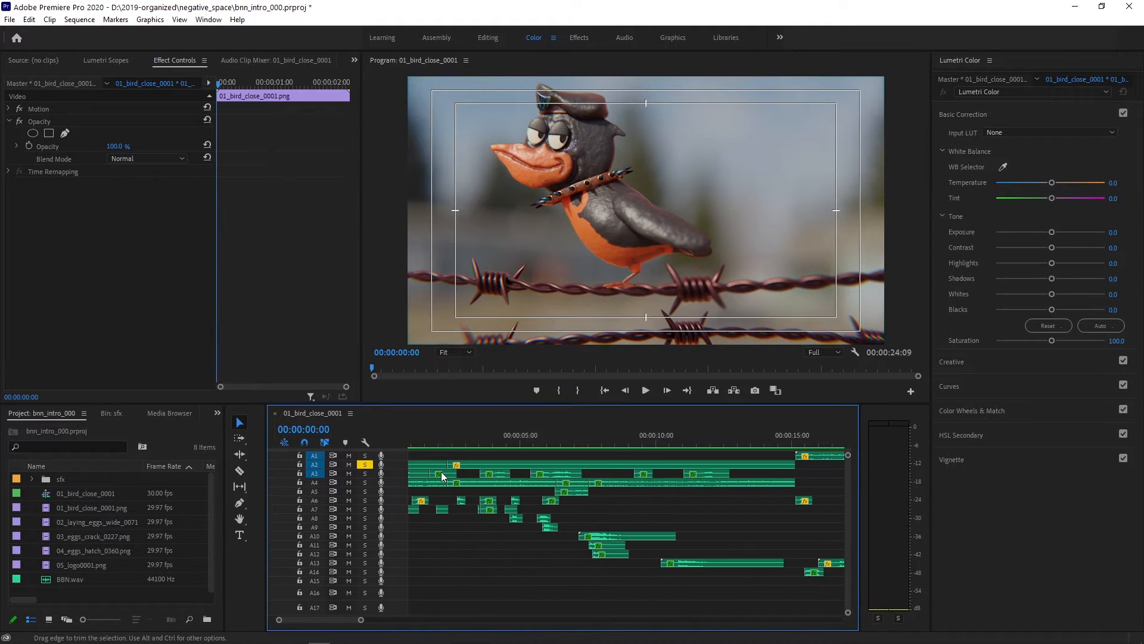
{"action": "left_click", "coordinate": [366, 474]}
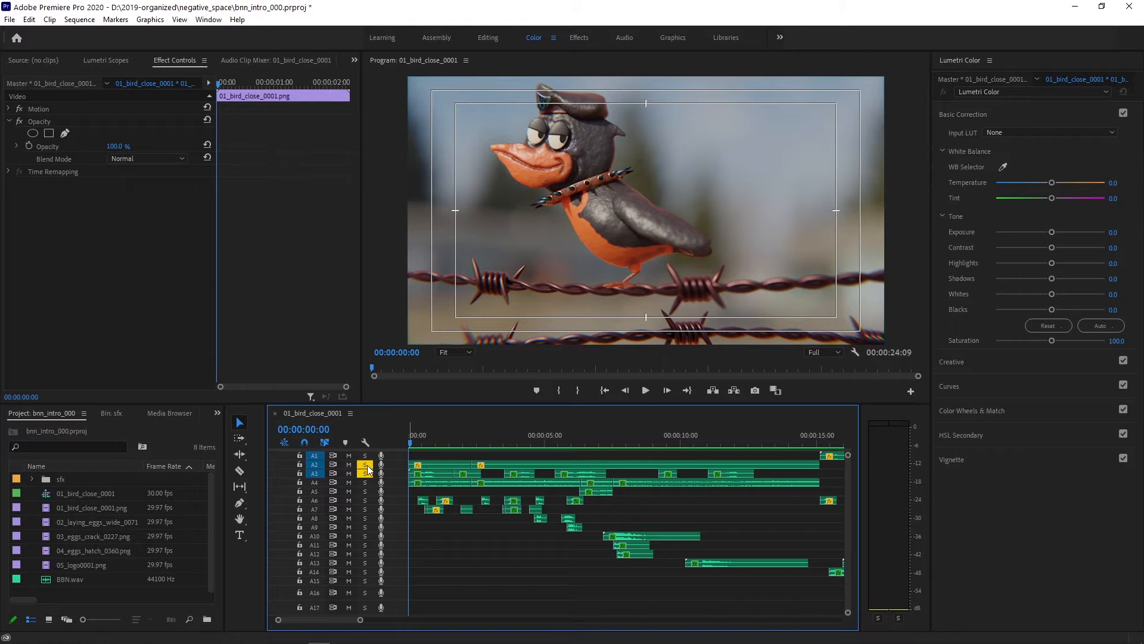
{"action": "left_click", "coordinate": [366, 465]}
{"action": "left_click", "coordinate": [646, 390]}
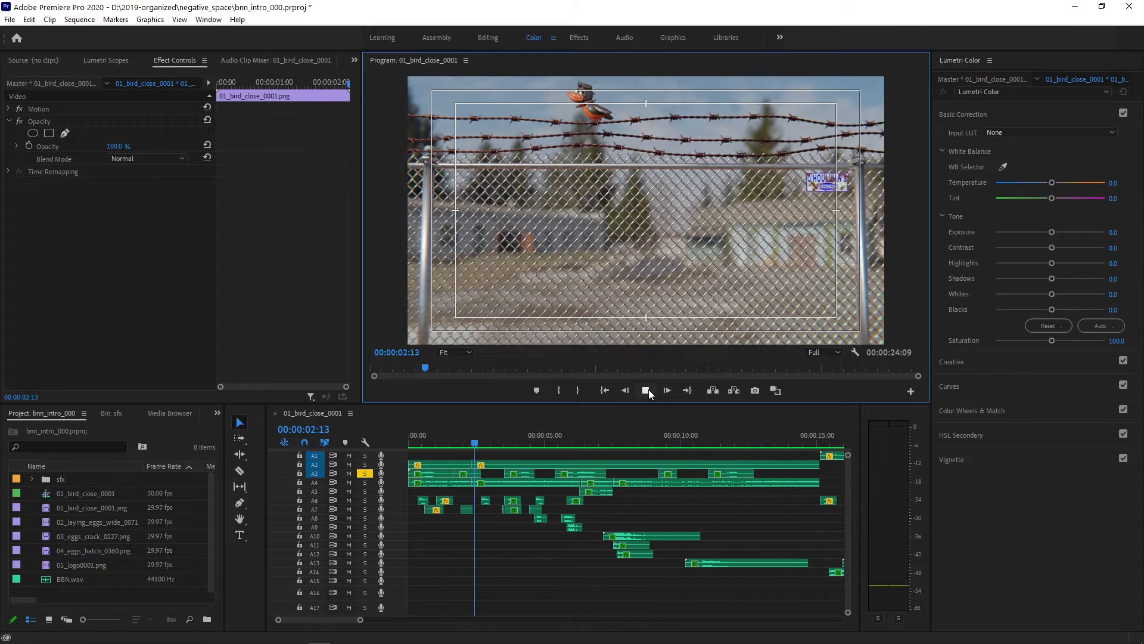
{"action": "left_click", "coordinate": [647, 390]}
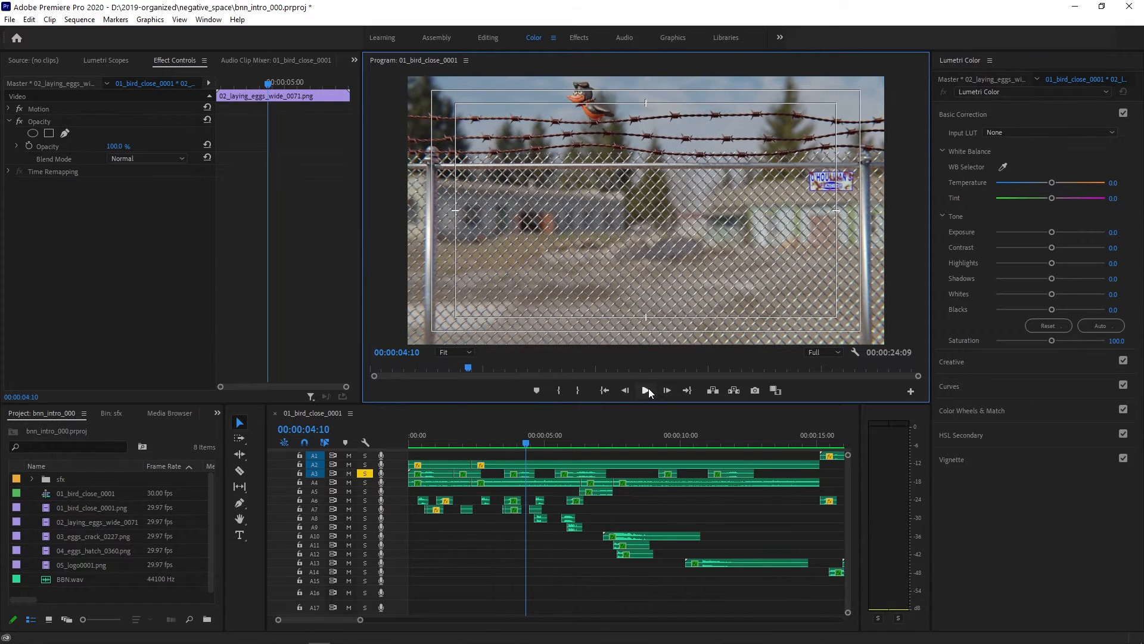
{"action": "left_click", "coordinate": [434, 475]}
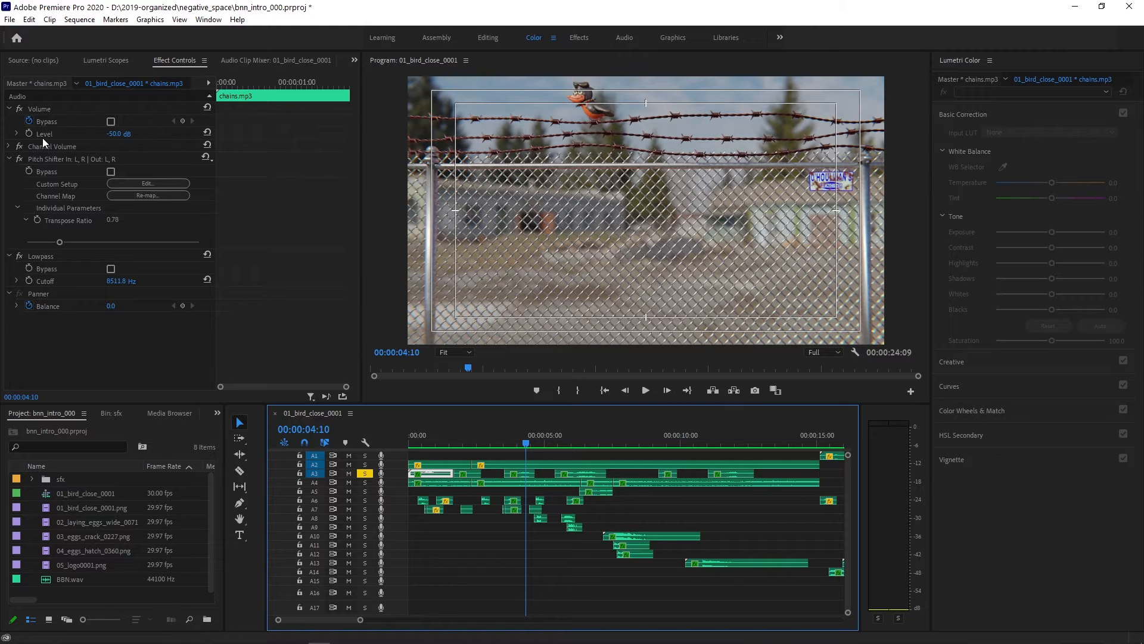
- Show the effect settings of the first wind_sfx.mp3 clip, solo only track A4, and play it
{"action": "left_click", "coordinate": [446, 484]}
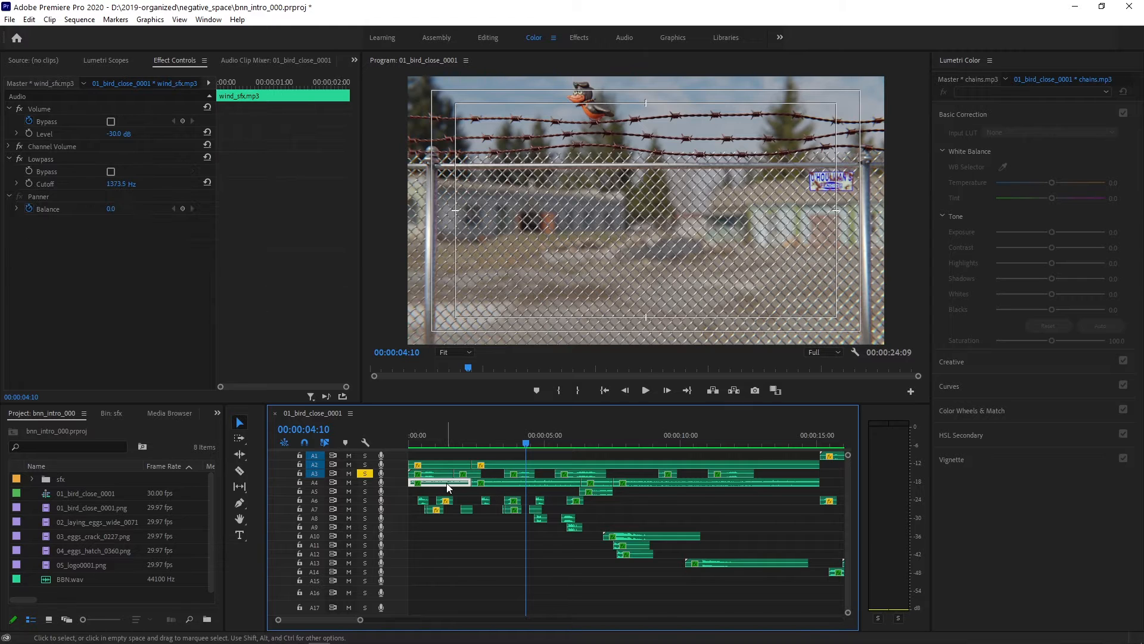
{"action": "left_click", "coordinate": [360, 482]}
{"action": "left_click", "coordinate": [365, 473]}
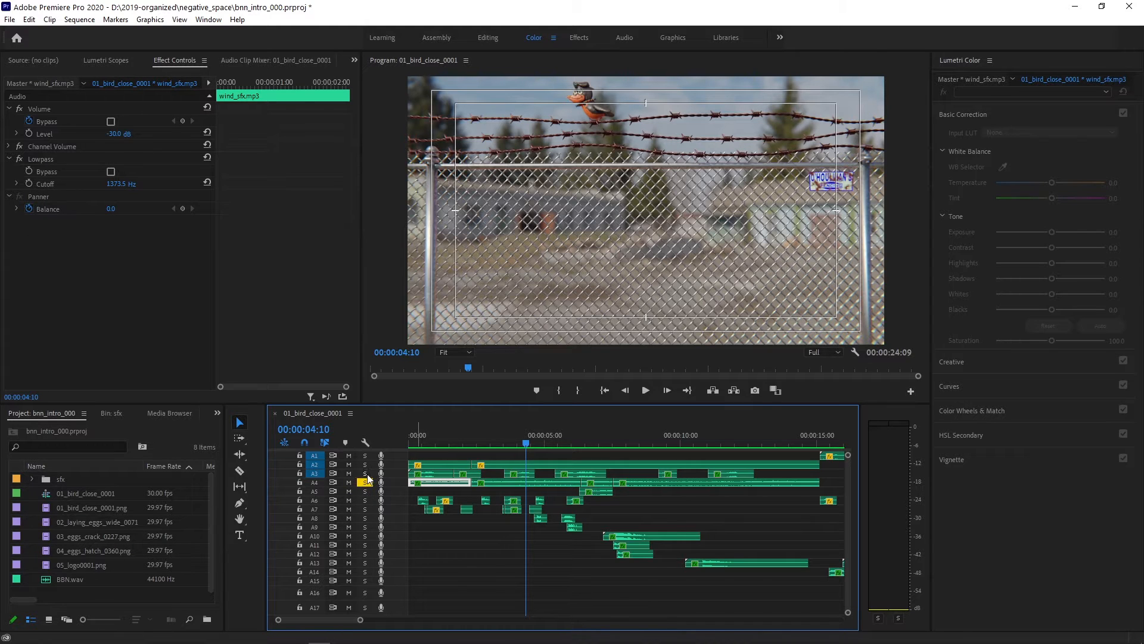
{"action": "left_click", "coordinate": [646, 391]}
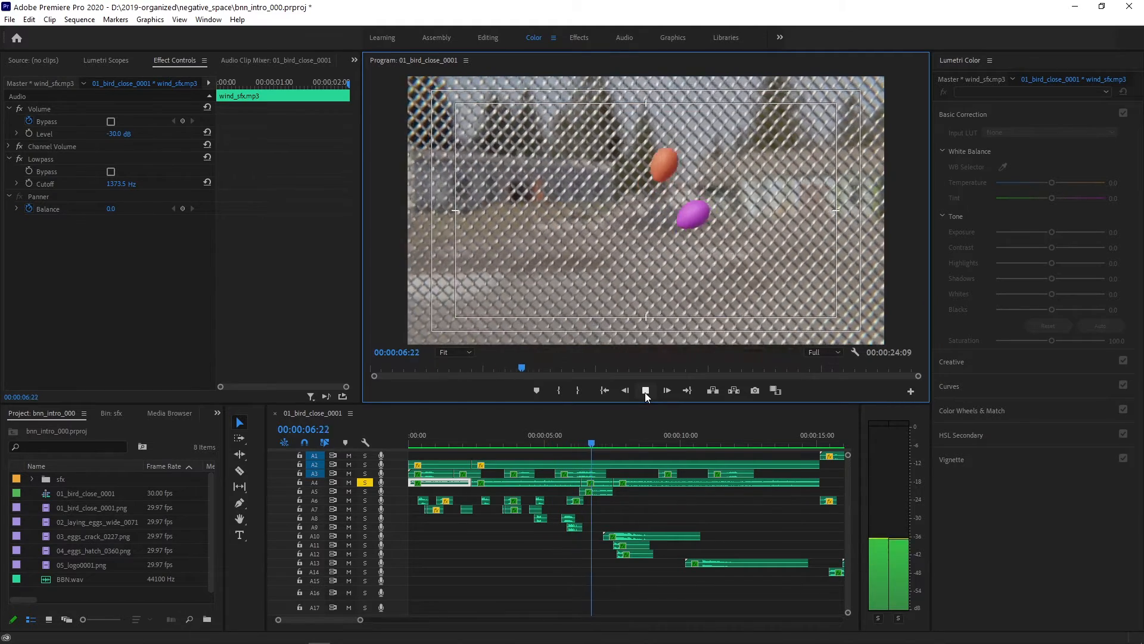
{"action": "left_click", "coordinate": [646, 393]}
- Move the playhead back to 00:00:06:01 and inspect the effect settings of the second and third wind_sfx.mp3 clips on A4
{"action": "left_click", "coordinate": [598, 445]}
{"action": "left_click_drag", "start_coordinate": [598, 445], "coordinate": [572, 448]}
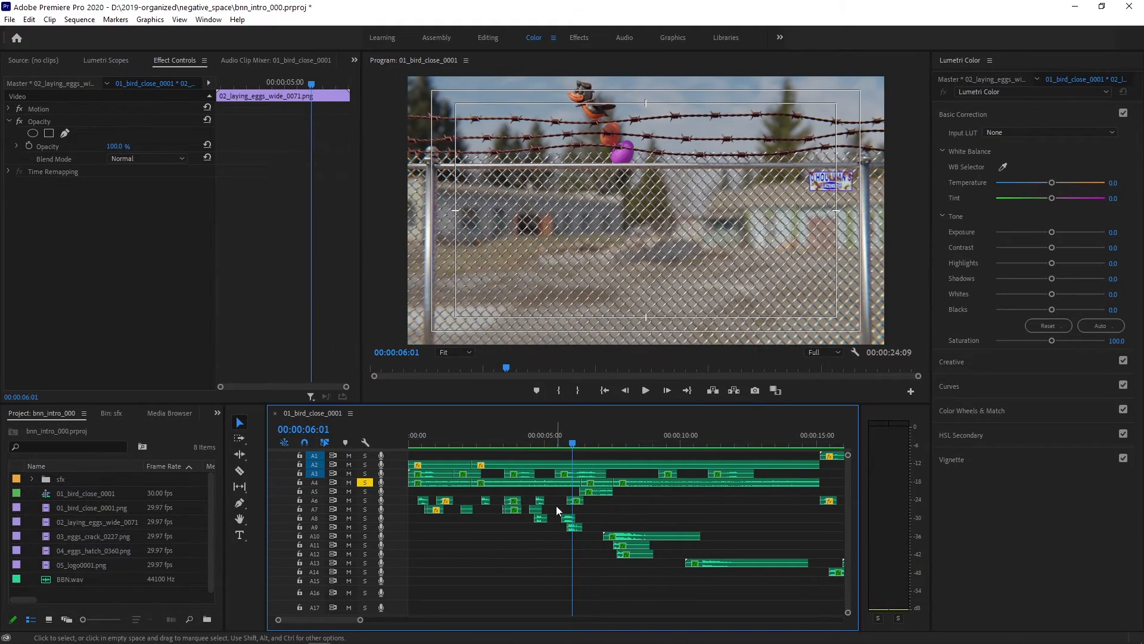
{"action": "left_click", "coordinate": [544, 483]}
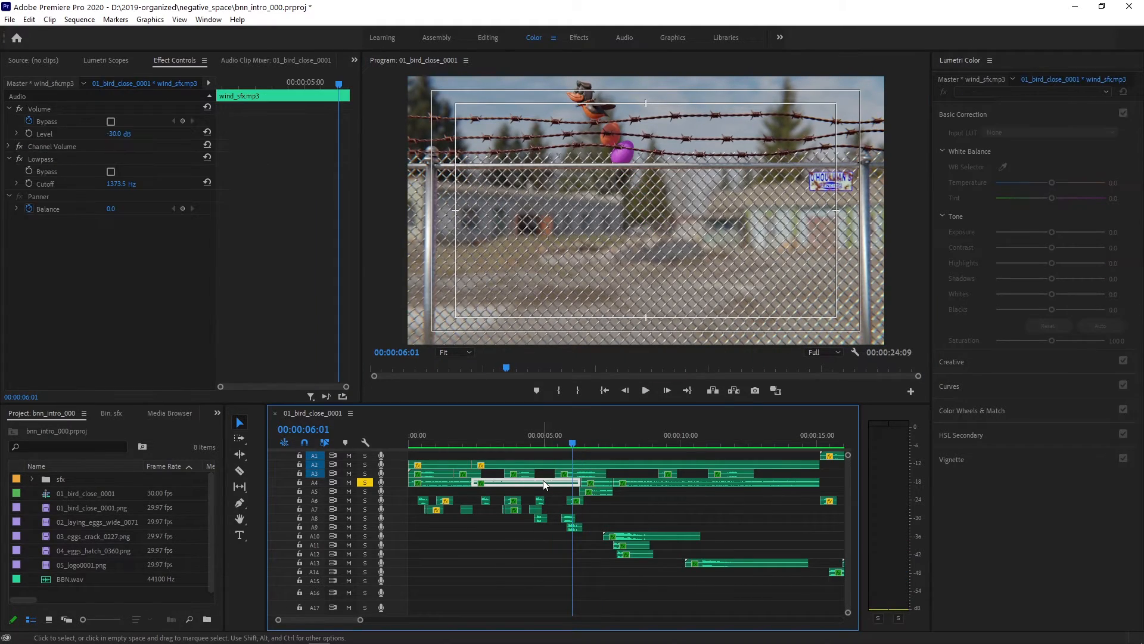
{"action": "left_click", "coordinate": [607, 491]}
{"action": "left_click", "coordinate": [602, 482]}
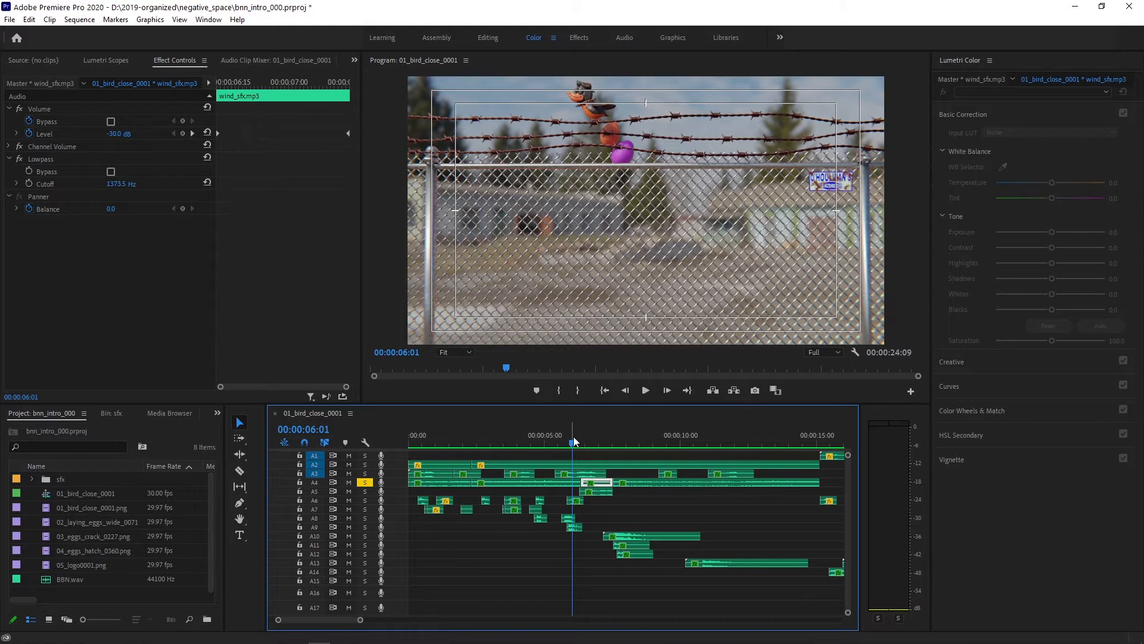
- Inspect the Level keyframes of the third wind_sfx.mp3 clip on A4 at 00:00:06:12, play onward, and show the last wind_sfx.mp3 clip's effect settings
{"action": "left_click_drag", "start_coordinate": [570, 446], "coordinate": [582, 446]}
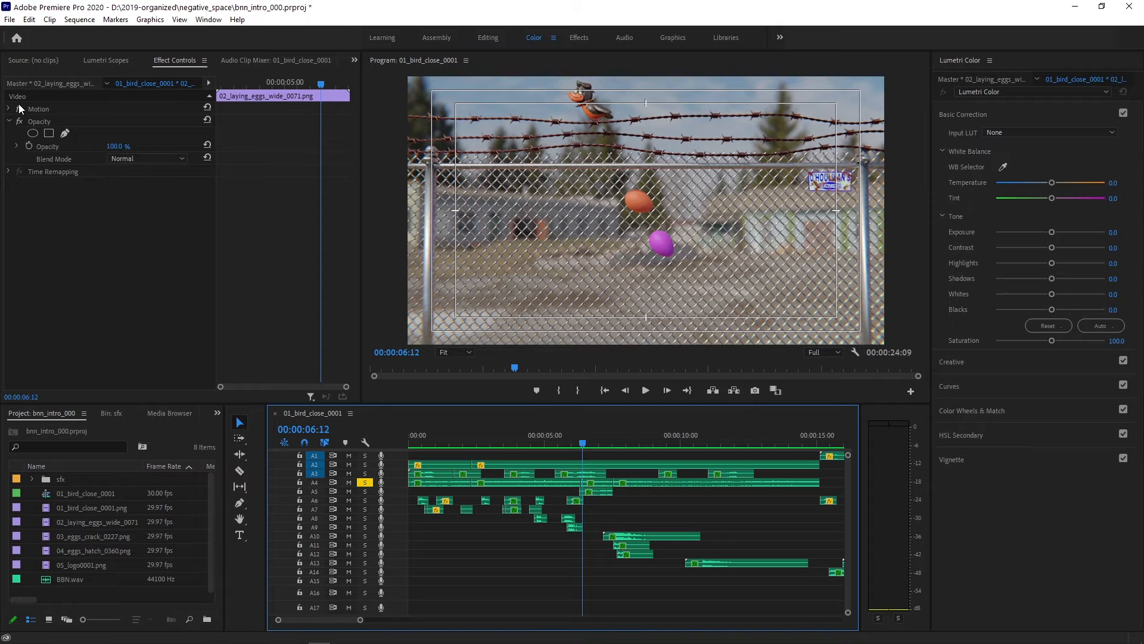
{"action": "left_click", "coordinate": [596, 482]}
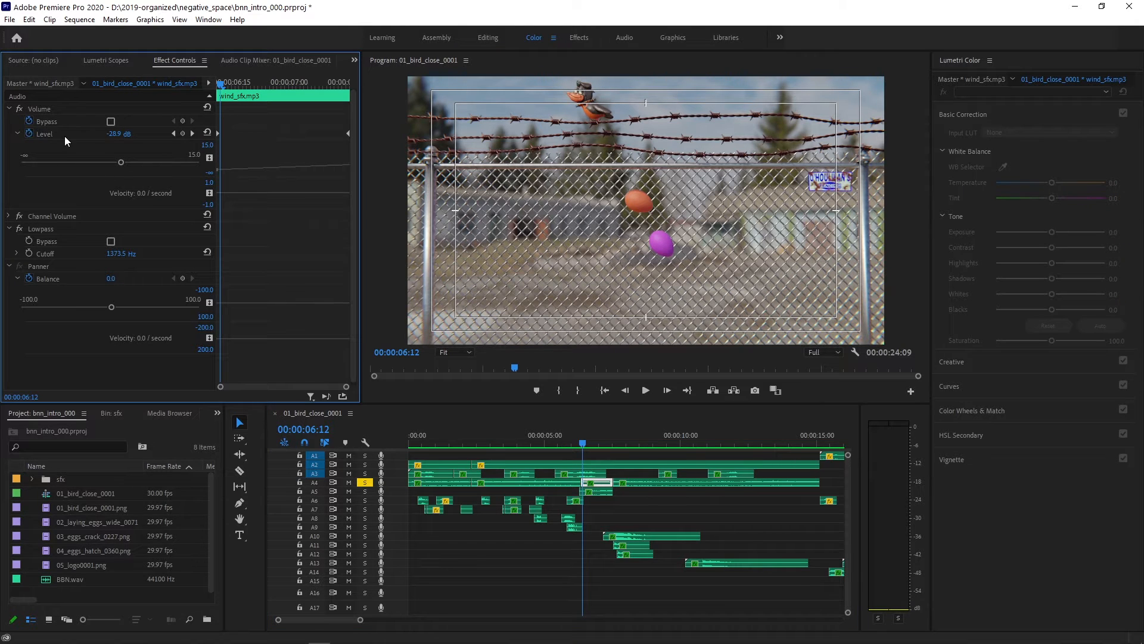
{"action": "left_click", "coordinate": [648, 391]}
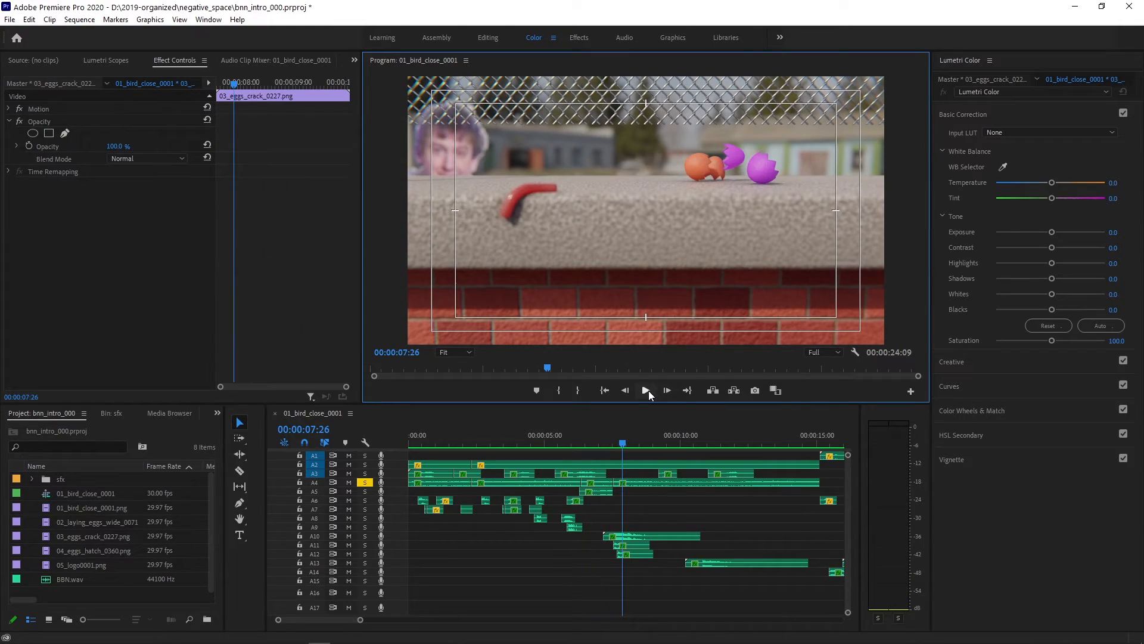
{"action": "left_click", "coordinate": [639, 482]}
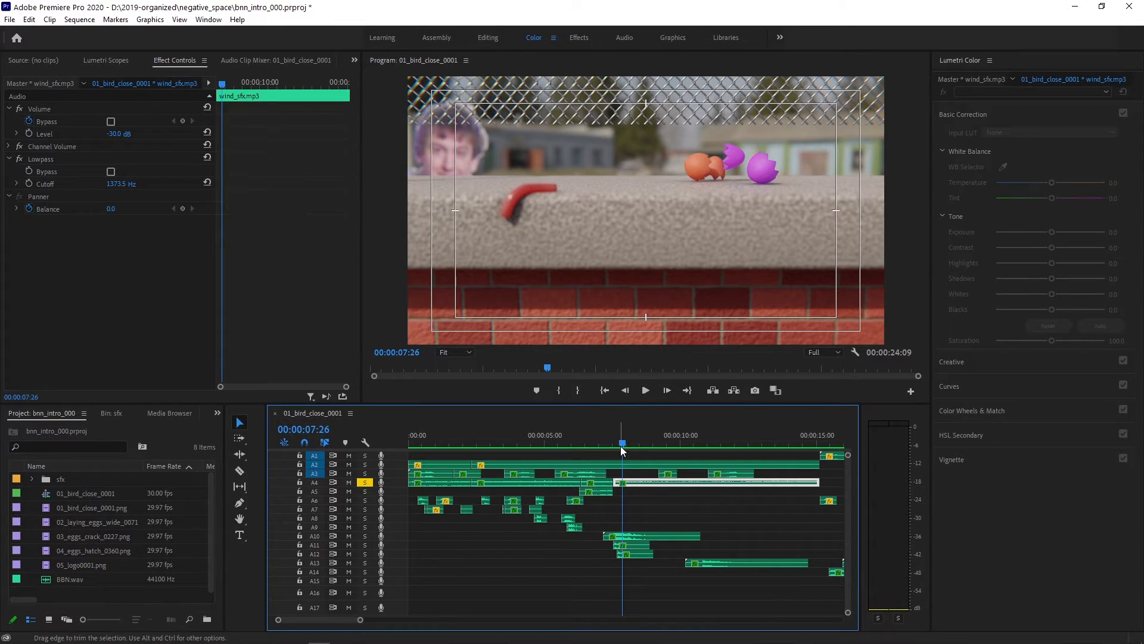
- Solo only audio track A5, play it from just before the eggs fall, and show the effect settings of its falling.mp3 clip
{"action": "left_click_drag", "start_coordinate": [620, 446], "coordinate": [570, 448]}
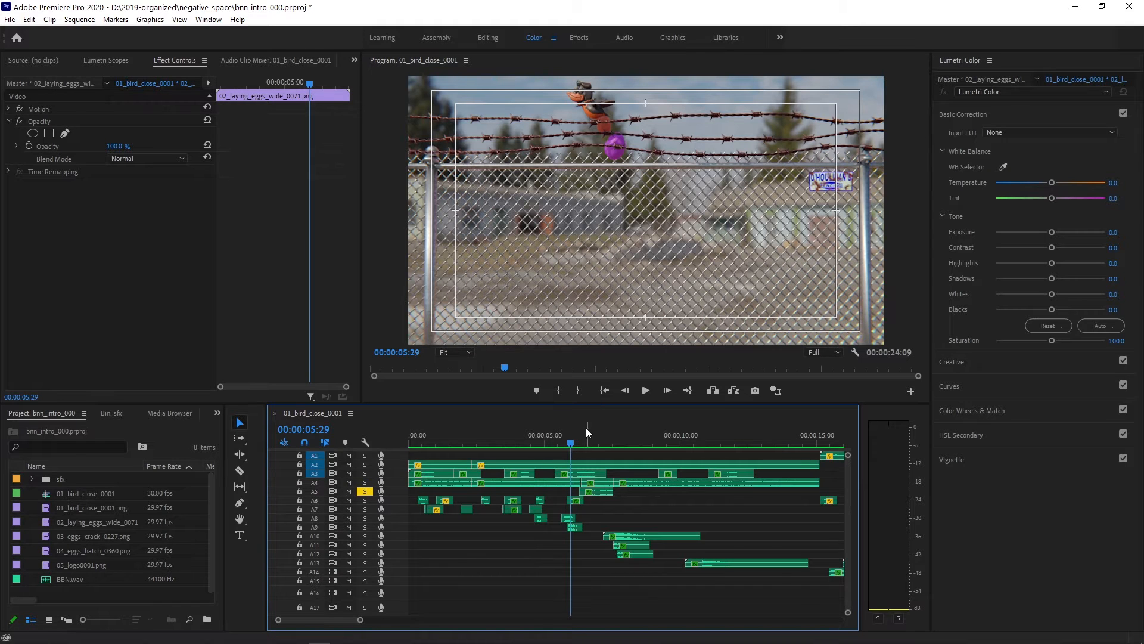
{"action": "left_click", "coordinate": [560, 445]}
{"action": "left_click", "coordinate": [645, 391]}
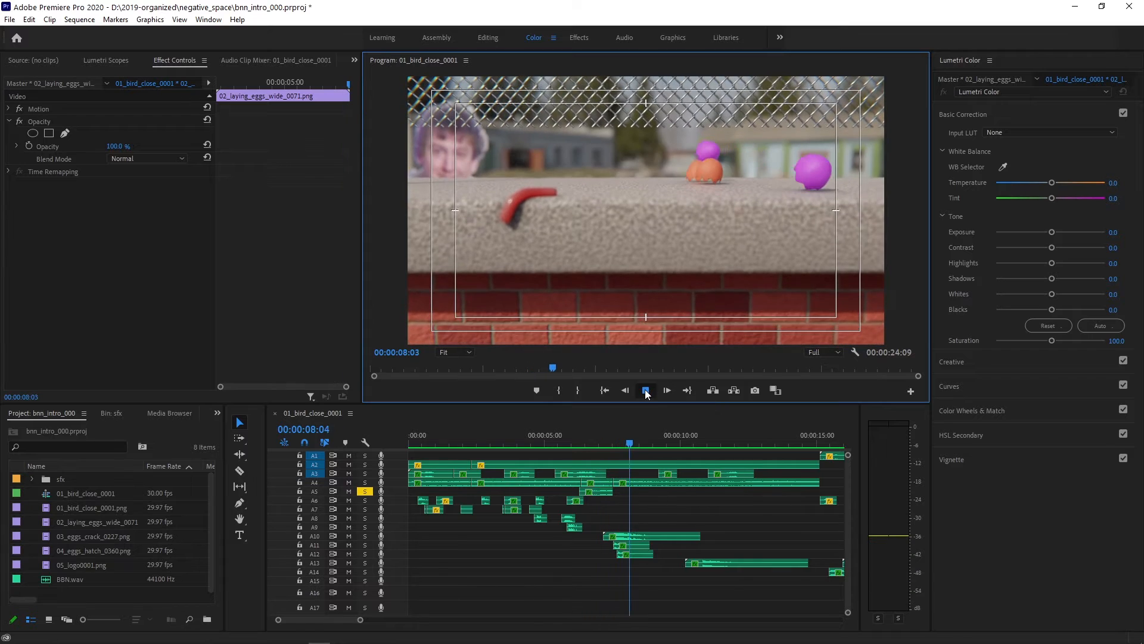
{"action": "left_click", "coordinate": [577, 445]}
{"action": "left_click", "coordinate": [605, 492]}
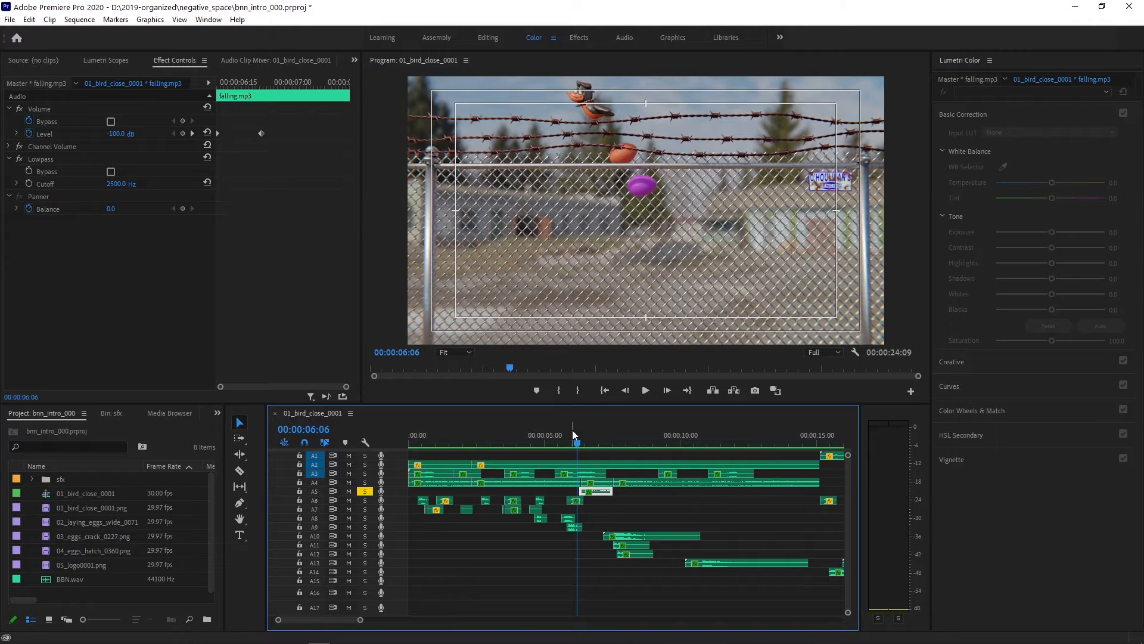
- Solo only audio track A6 and play it from near the start of the sequence
{"action": "left_click_drag", "start_coordinate": [573, 445], "coordinate": [329, 419]}
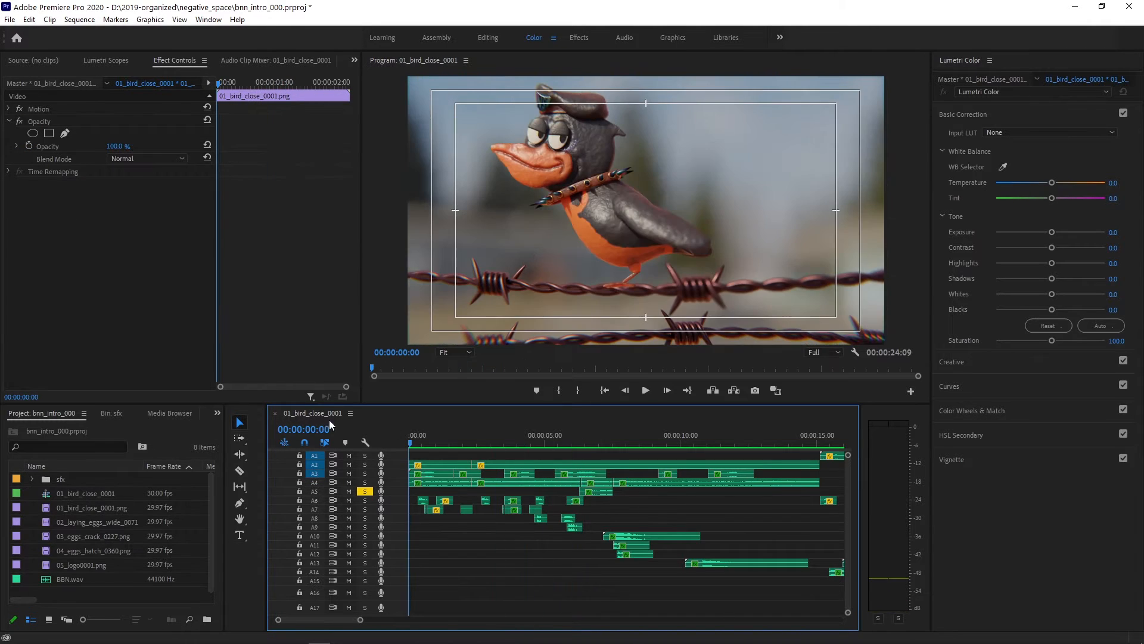
{"action": "left_click", "coordinate": [365, 500]}
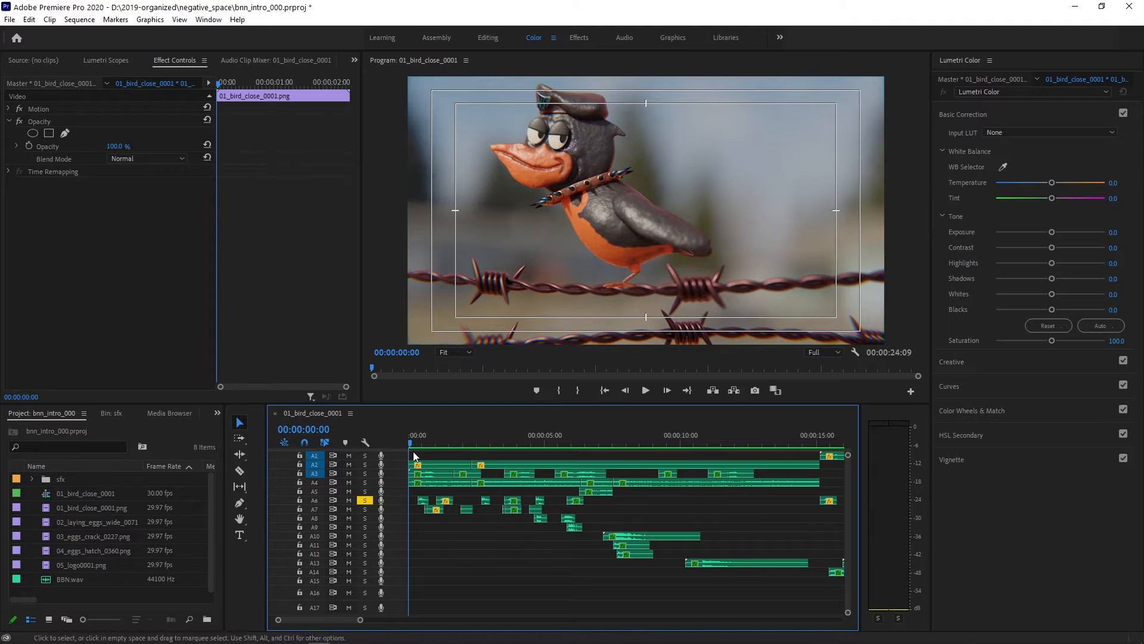
{"action": "left_click", "coordinate": [418, 444]}
{"action": "left_click", "coordinate": [646, 390]}
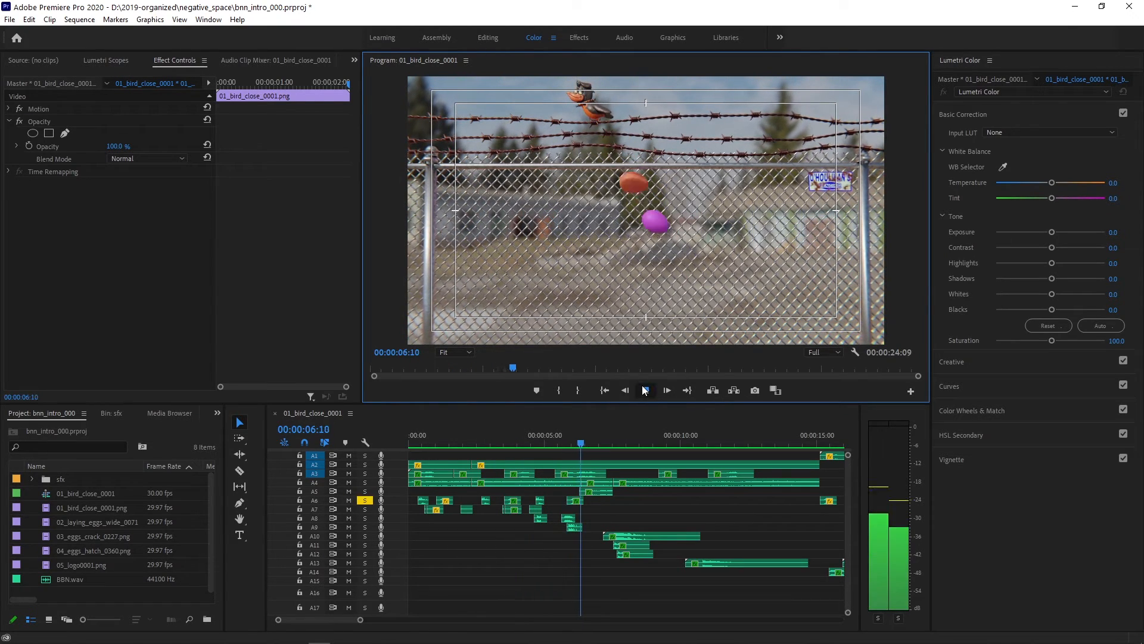
- Show the effect settings of the first wooshes.mp3 clip on A6 and of the wooshes.mp3 clip just before 00:00:06:12
{"action": "left_click", "coordinate": [535, 508]}
{"action": "left_click", "coordinate": [424, 501]}
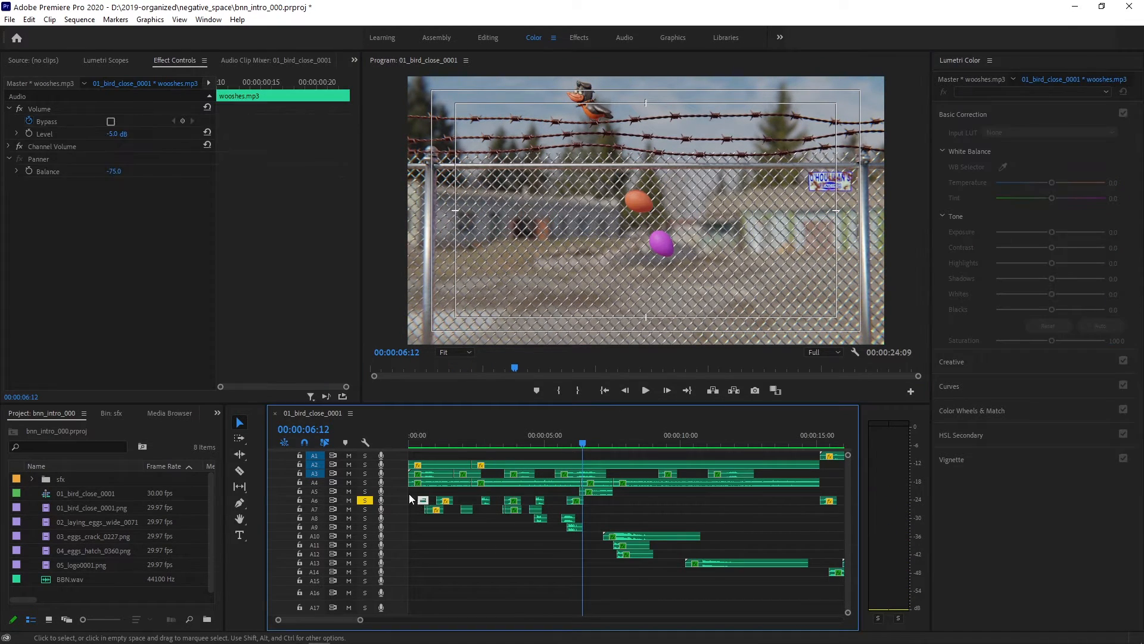
{"action": "left_click", "coordinate": [572, 499]}
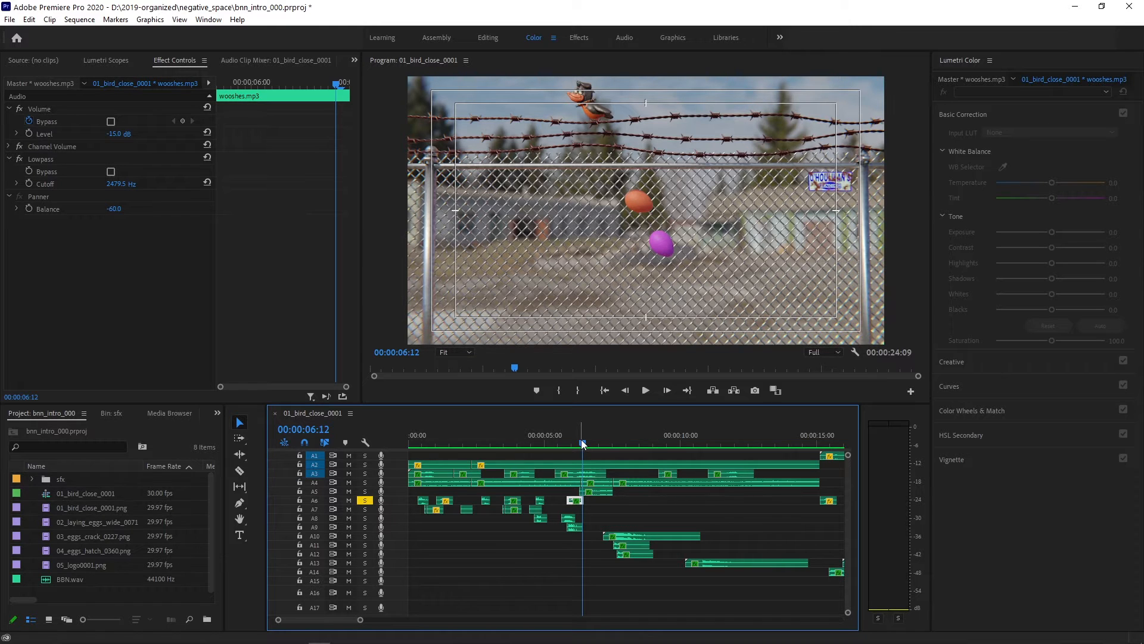
- Inspect the effect settings of the second wooshes.mp3 clip on A6 at 00:00:01:15 and the first blink.mp3 clip on A7 at 00:00:01:06
{"action": "left_click_drag", "start_coordinate": [582, 444], "coordinate": [449, 442]}
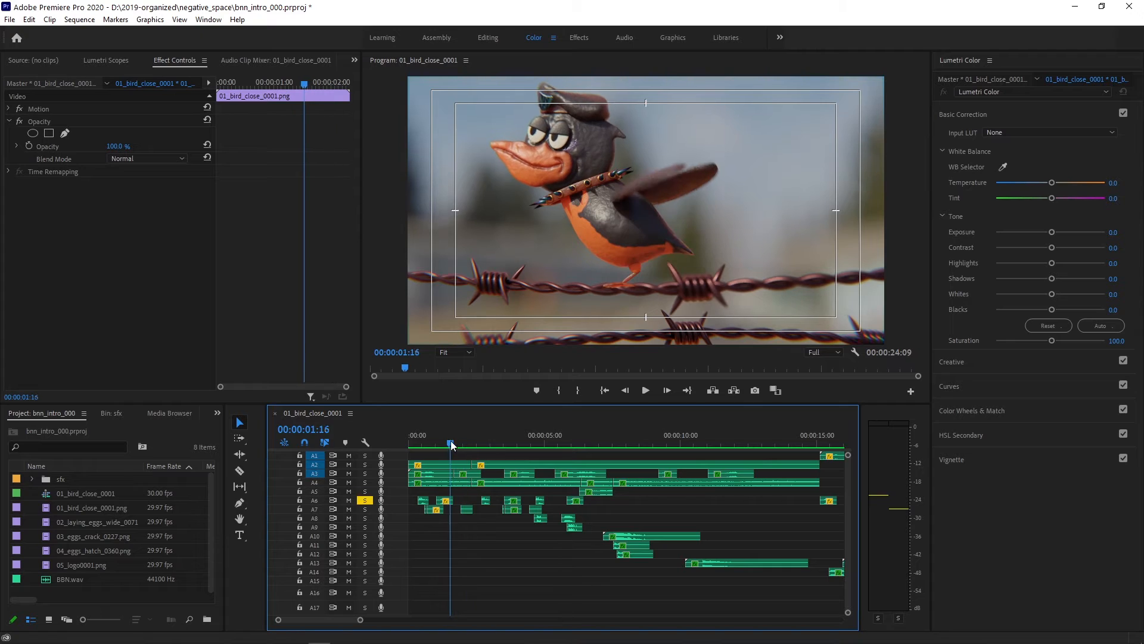
{"action": "left_click", "coordinate": [444, 504]}
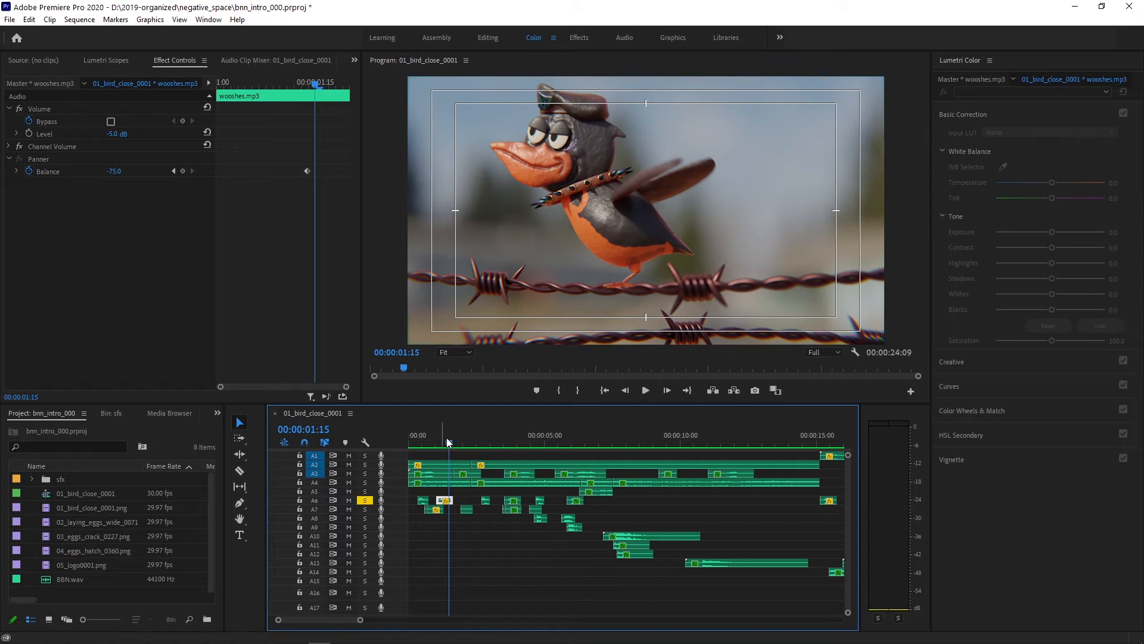
{"action": "mouse_move", "coordinate": [451, 442]}
{"action": "left_mouse_down"}
{"action": "mouse_move", "coordinate": [528, 448]}
{"action": "mouse_move", "coordinate": [441, 448]}
{"action": "left_mouse_up"}
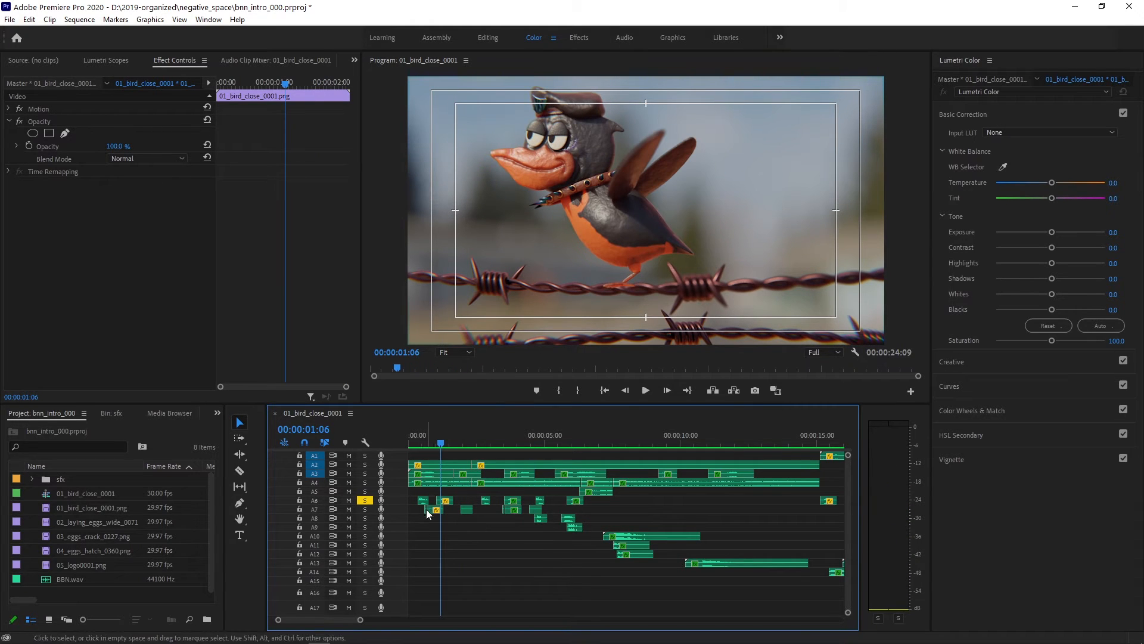
{"action": "left_click", "coordinate": [433, 509]}
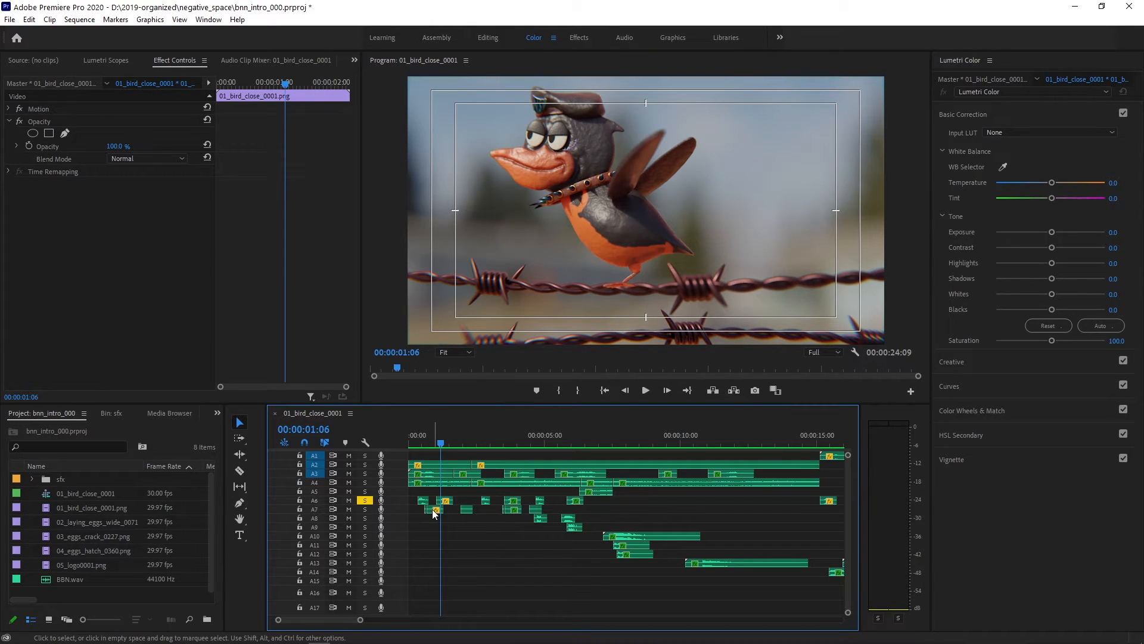
- Solo only audio track A7 and play it from the start of the sequence
{"action": "left_click", "coordinate": [366, 509]}
{"action": "left_click", "coordinate": [364, 500]}
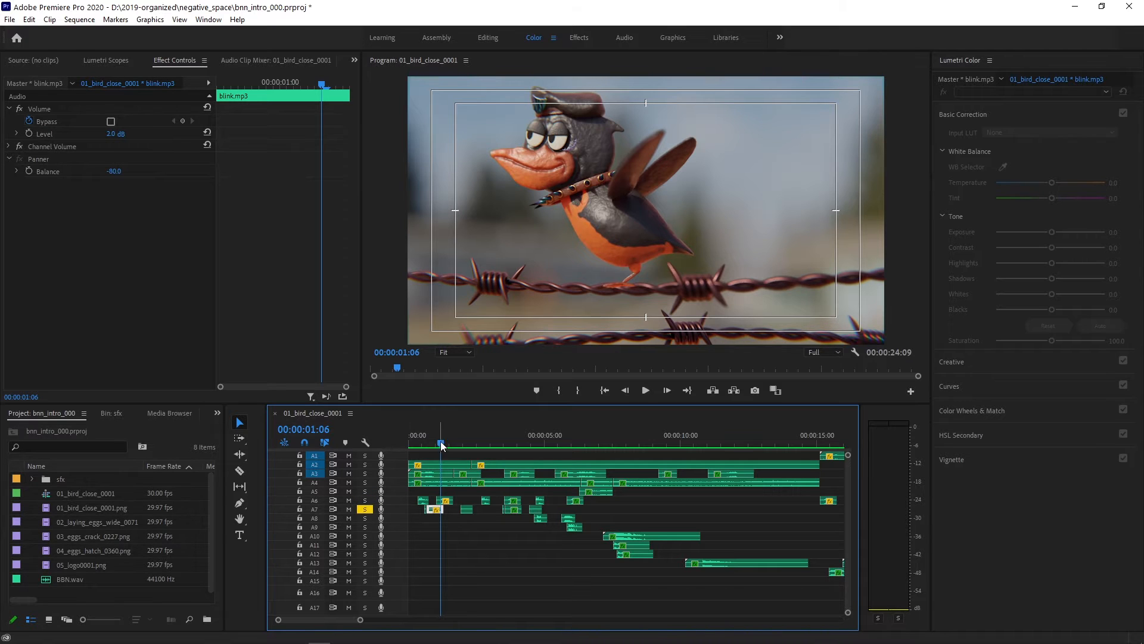
{"action": "key", "text": "Home"}
{"action": "left_click", "coordinate": [645, 390]}
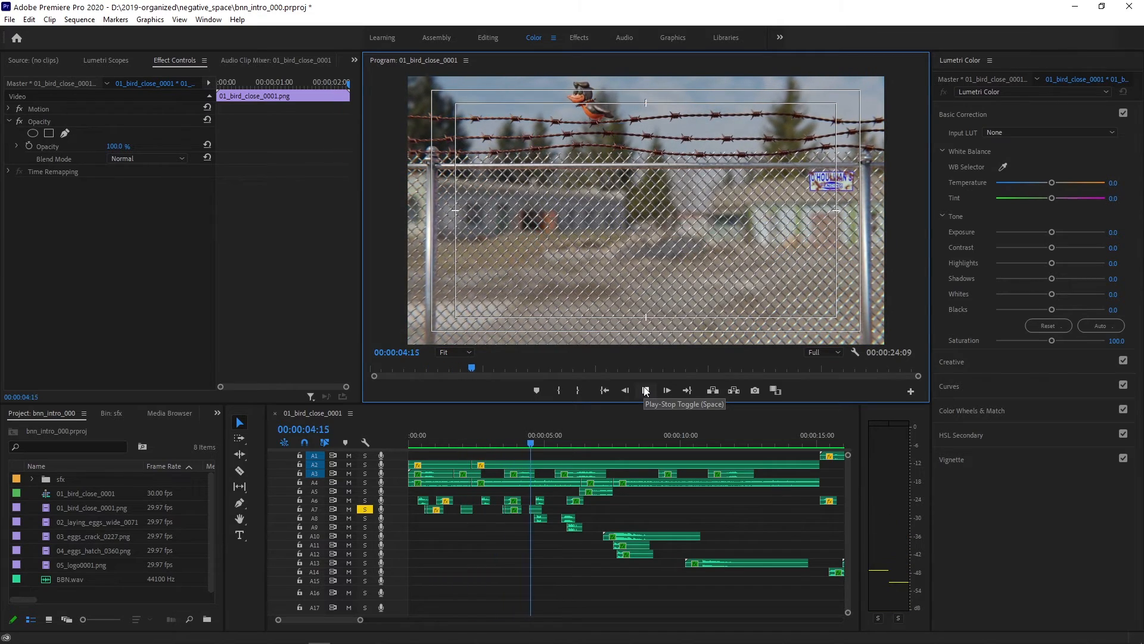
{"action": "left_click", "coordinate": [645, 391]}
- Replay the soloed A7 track from 00:00:00:26 through the bird's blink
{"action": "left_click_drag", "start_coordinate": [545, 444], "coordinate": [434, 441]}
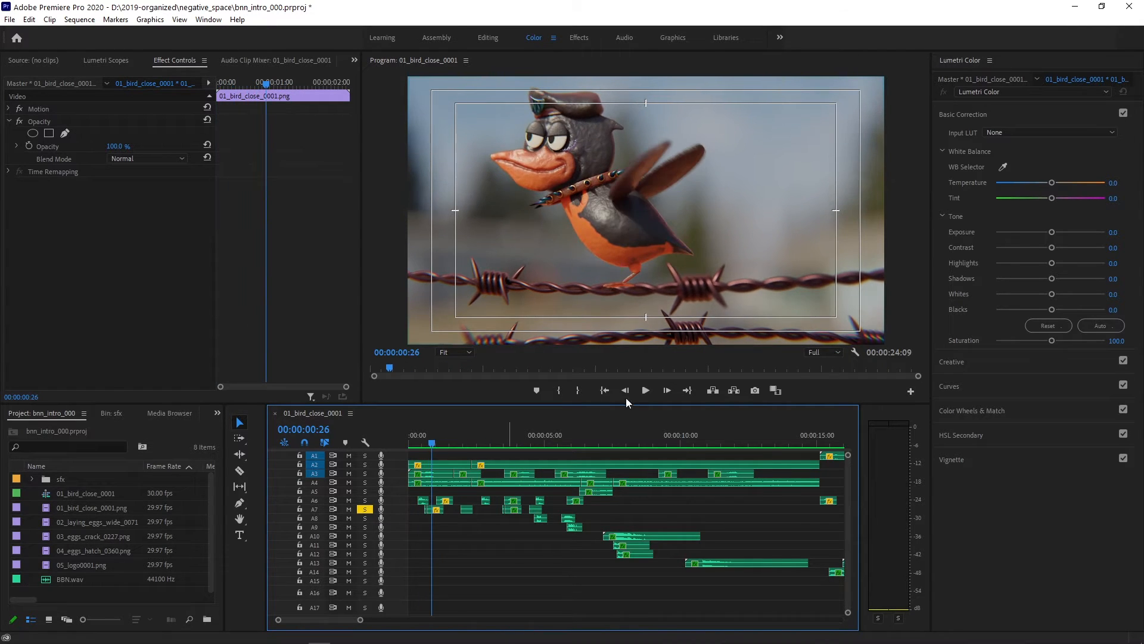
{"action": "left_click", "coordinate": [647, 389]}
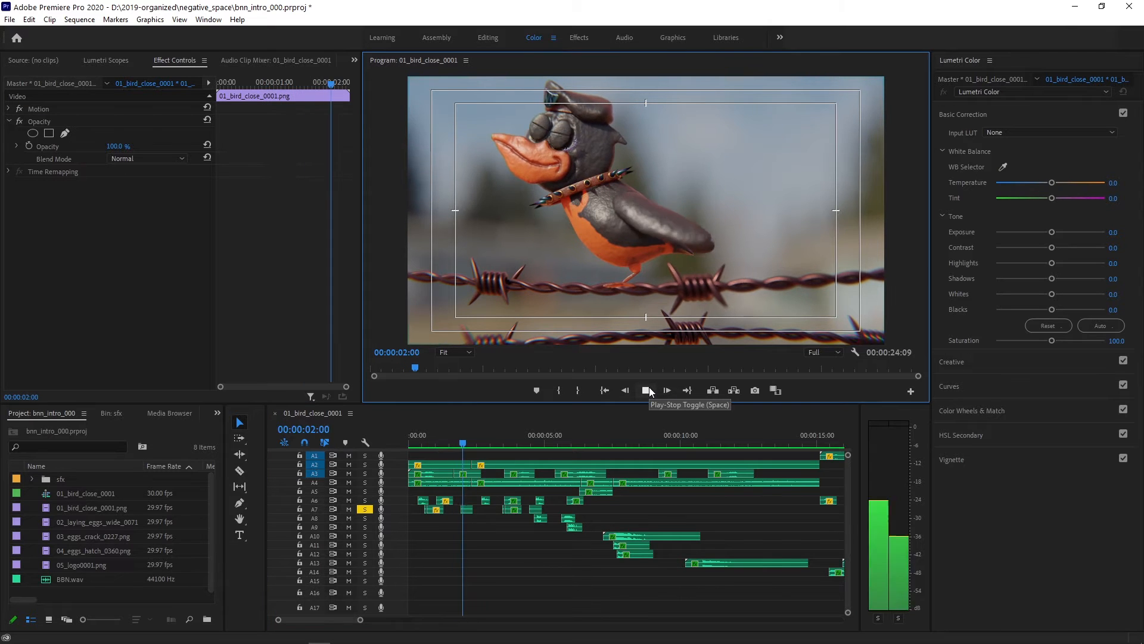
{"action": "left_click", "coordinate": [646, 389]}
- Turn off the solo on A7 and play the full audio mix from near the start, stopping at 00:00:04:24
{"action": "left_click_drag", "start_coordinate": [486, 444], "coordinate": [407, 444]}
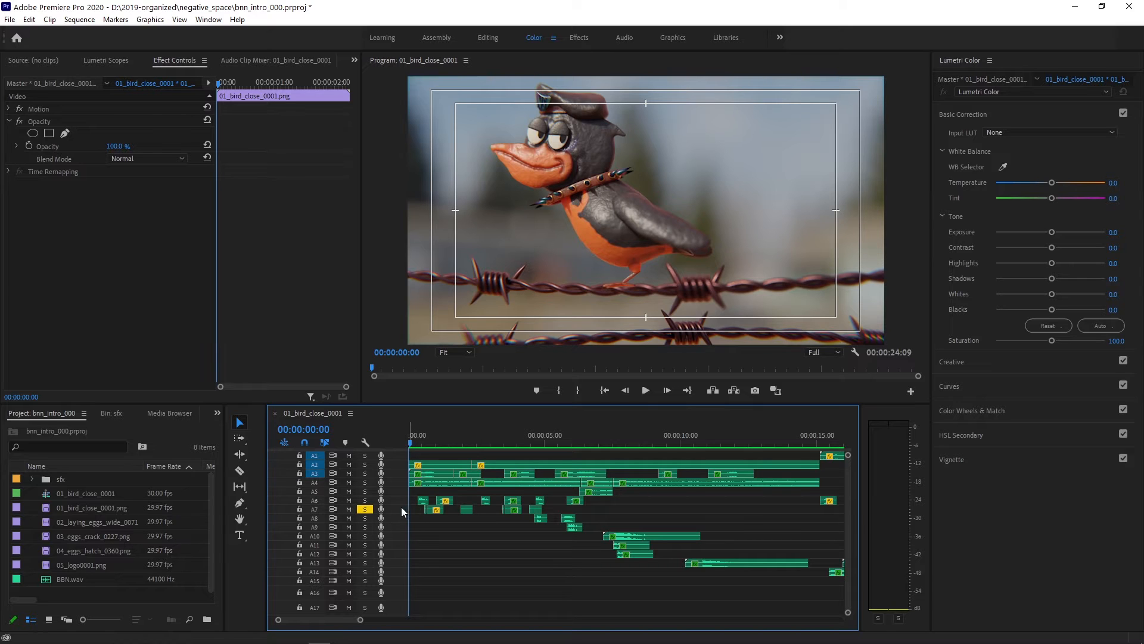
{"action": "left_click", "coordinate": [366, 508]}
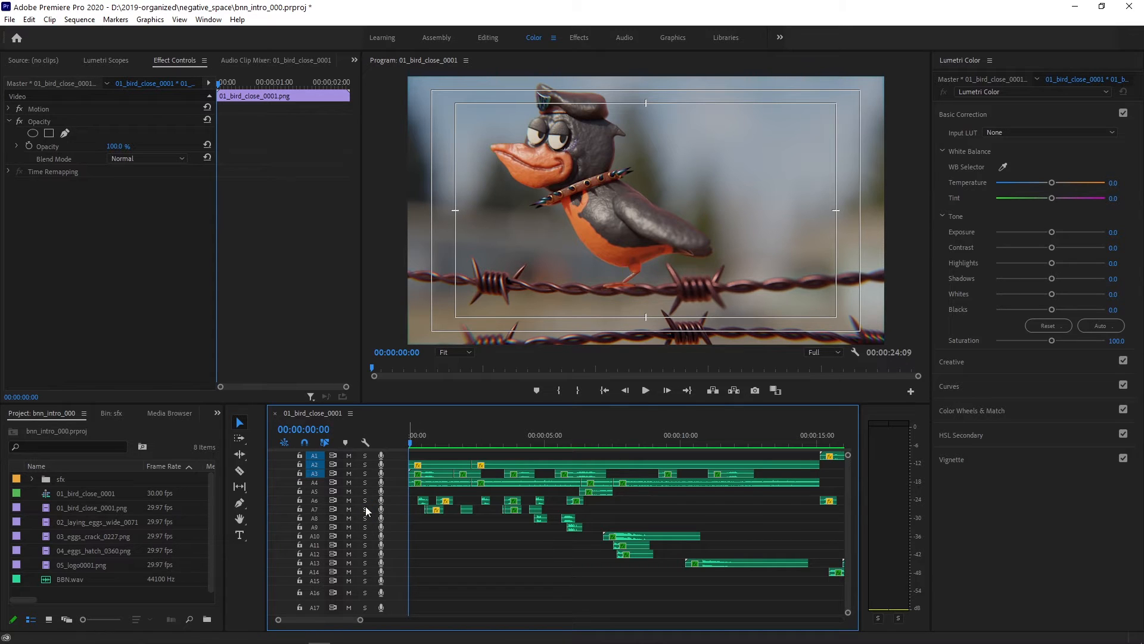
{"action": "left_click", "coordinate": [421, 442]}
{"action": "left_click", "coordinate": [648, 390]}
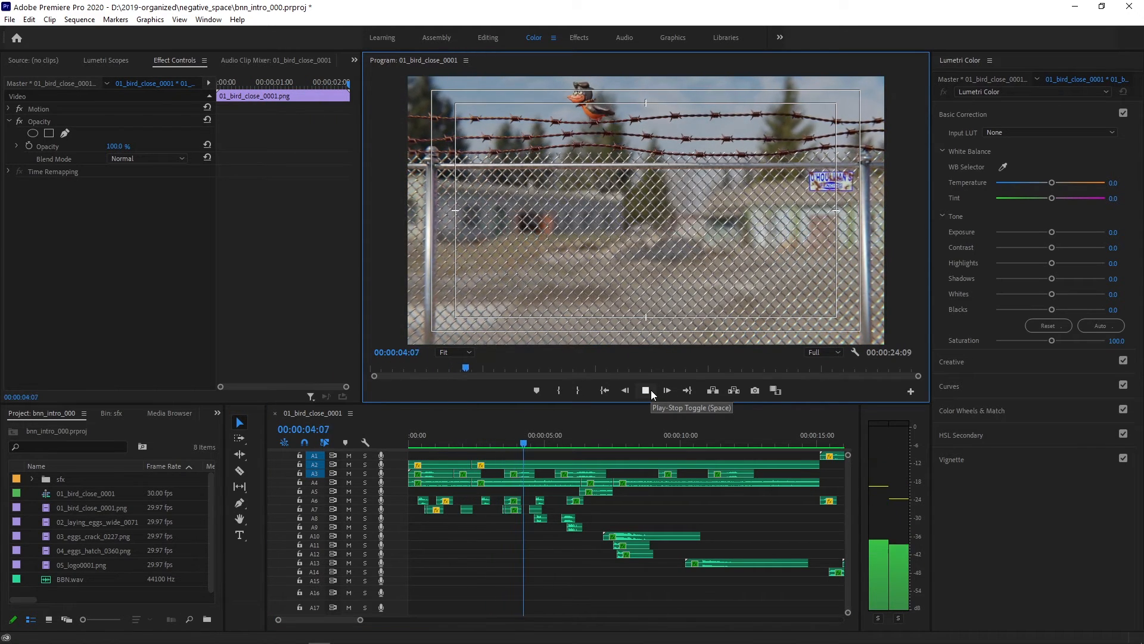
{"action": "left_click", "coordinate": [651, 390]}
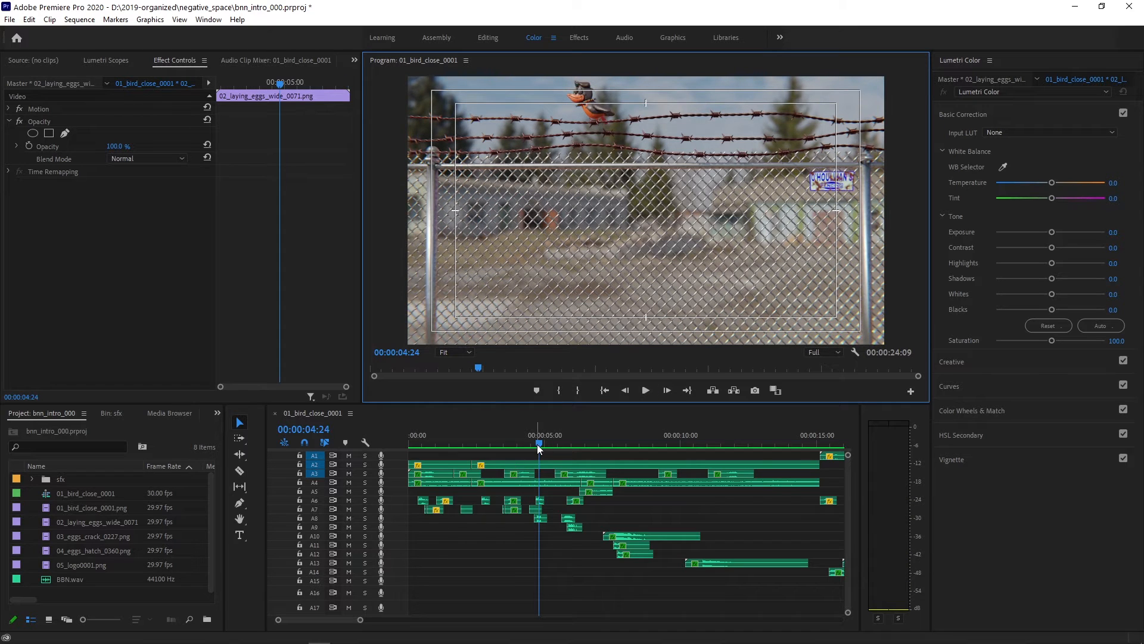
- Solo audio tracks A8 and A9, play them from 00:00:04:07, and show the effect settings of the farts.mp3 clip on A9
{"action": "left_click_drag", "start_coordinate": [537, 445], "coordinate": [523, 446]}
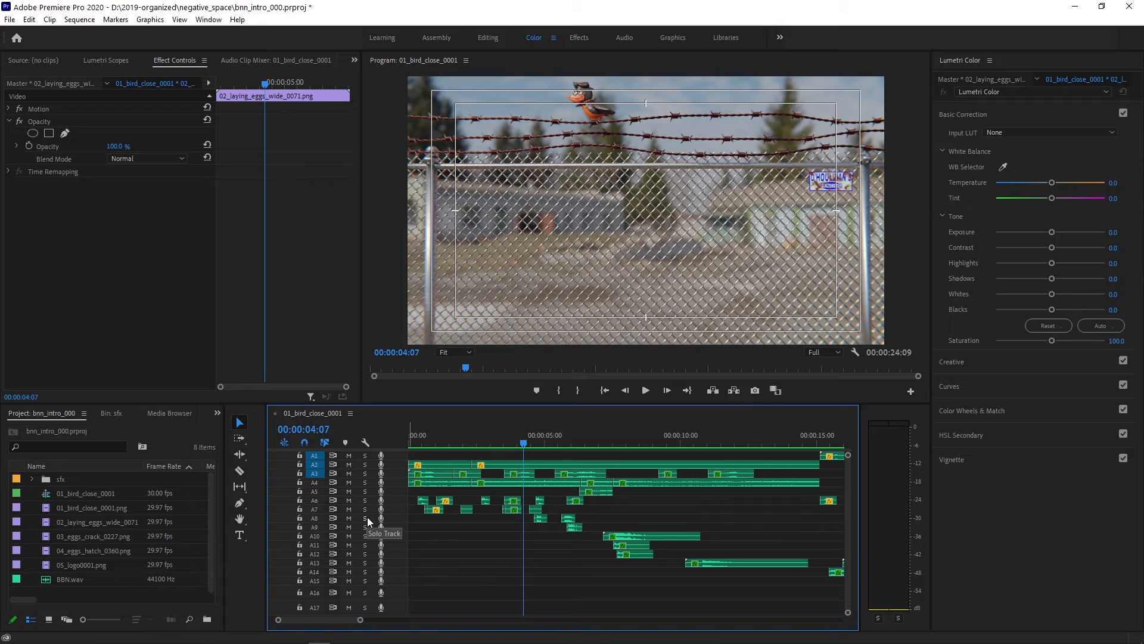
{"action": "left_click", "coordinate": [366, 518]}
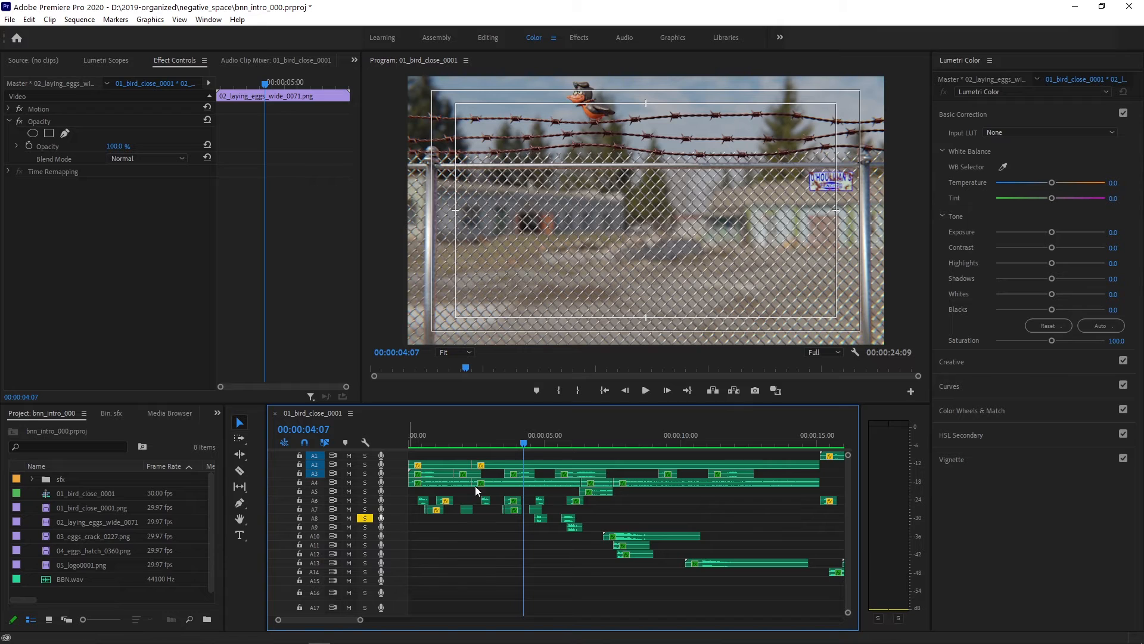
{"action": "left_click", "coordinate": [366, 527]}
{"action": "left_click", "coordinate": [646, 390]}
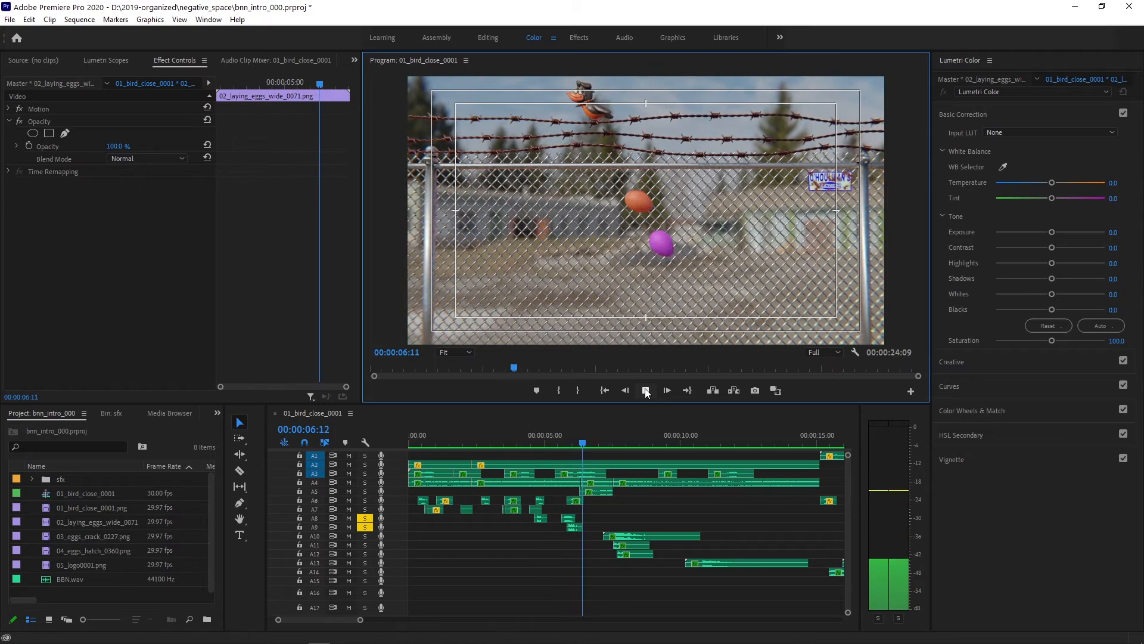
{"action": "left_click", "coordinate": [646, 391]}
{"action": "left_click_drag", "start_coordinate": [586, 442], "coordinate": [564, 453]}
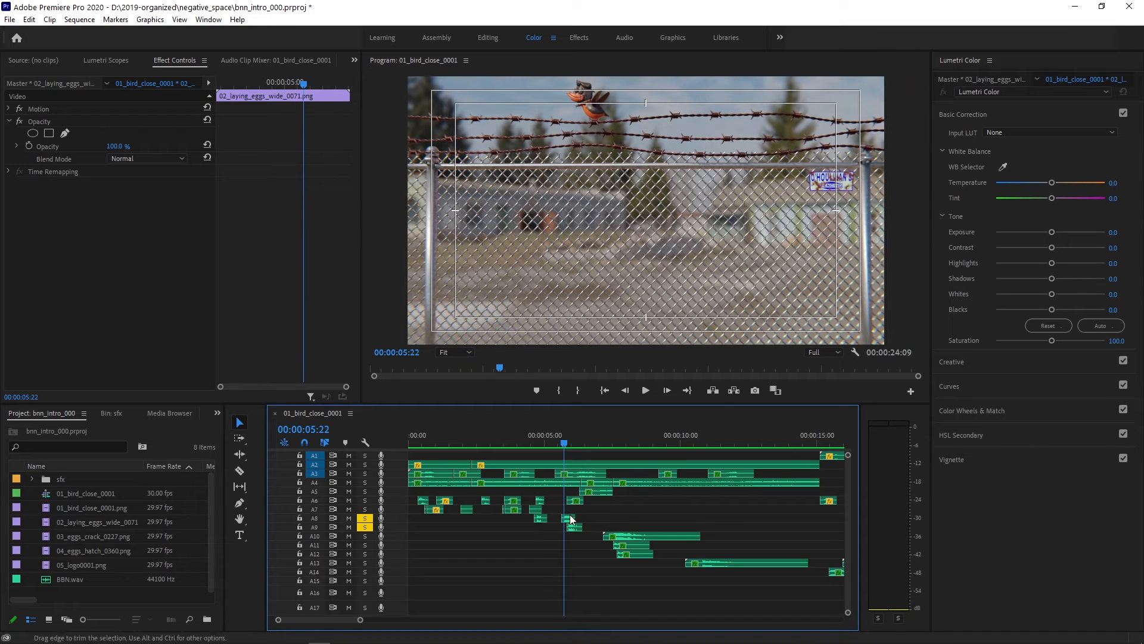
{"action": "left_click", "coordinate": [573, 528]}
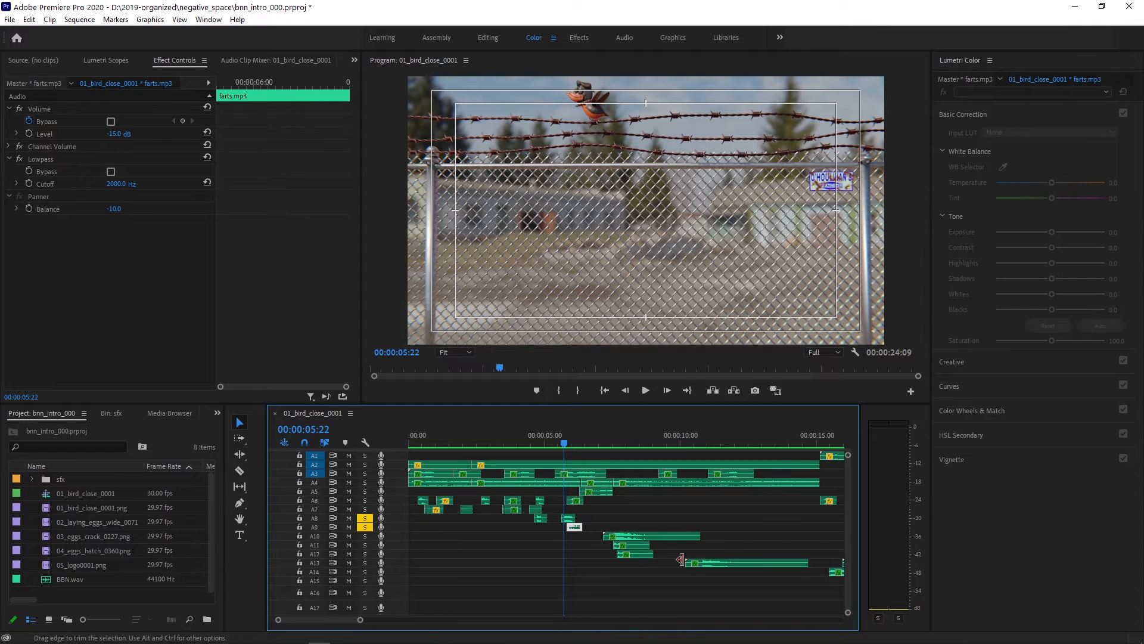
- Solo only audio track A10 and play it from 00:00:07:02 through the egg impact
{"action": "left_click_drag", "start_coordinate": [562, 441], "coordinate": [603, 443]}
{"action": "left_click", "coordinate": [366, 536]}
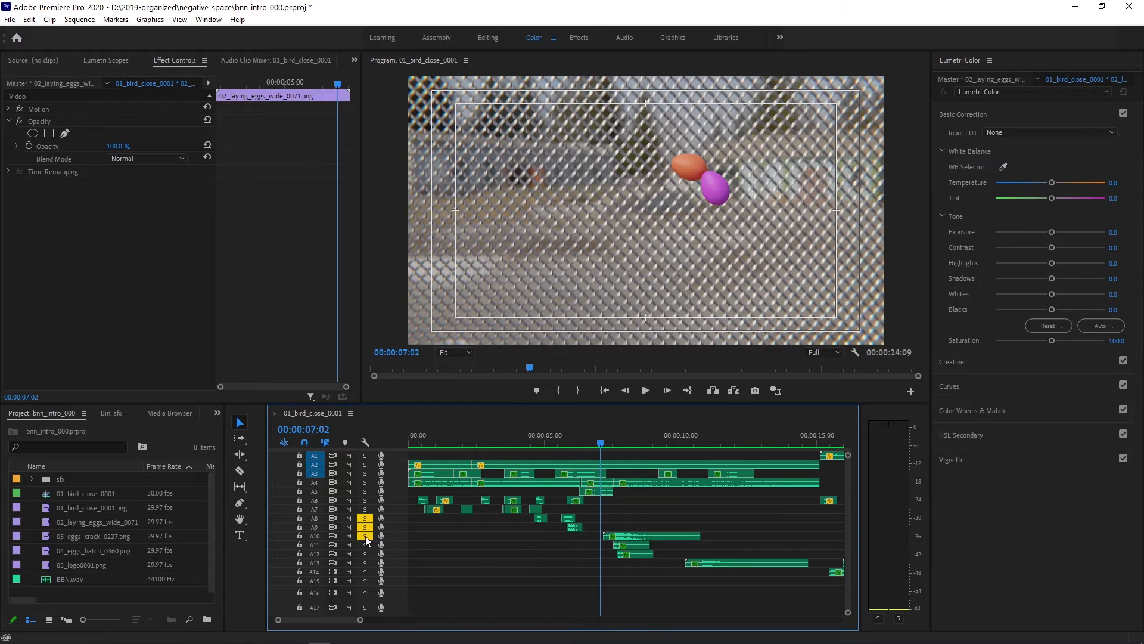
{"action": "left_click", "coordinate": [370, 527]}
{"action": "left_click", "coordinate": [362, 519]}
{"action": "left_click", "coordinate": [646, 389]}
{"action": "left_click", "coordinate": [646, 389]}
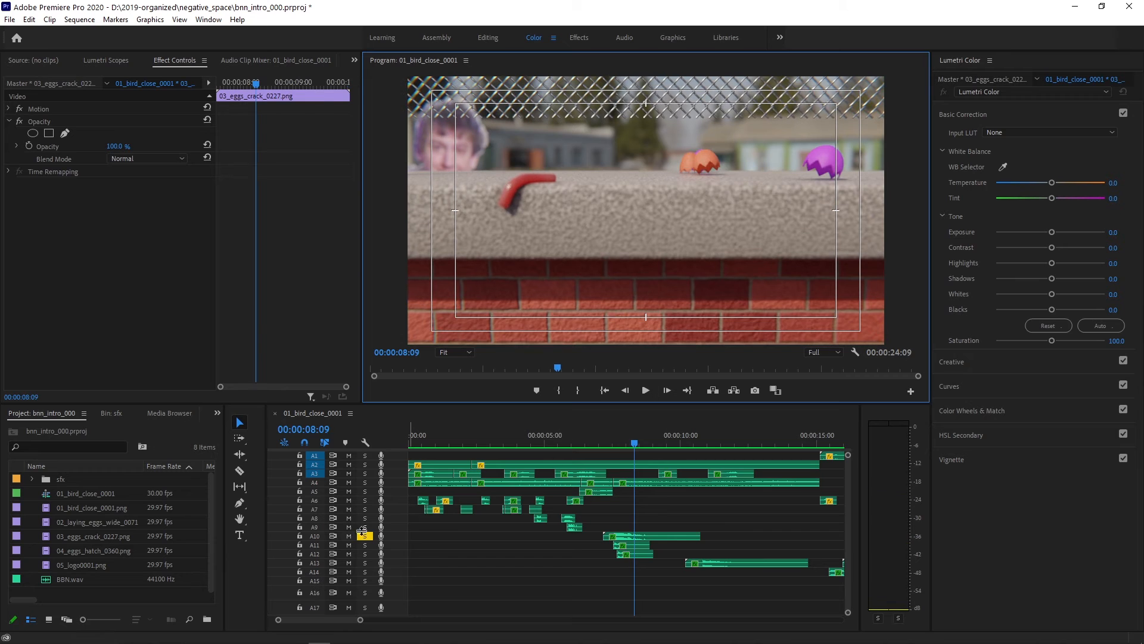
- Solo tracks A11 and A12 together with A10 and replay the egg crack from 00:00:07:02
{"action": "left_click", "coordinate": [366, 545]}
{"action": "left_click", "coordinate": [365, 554]}
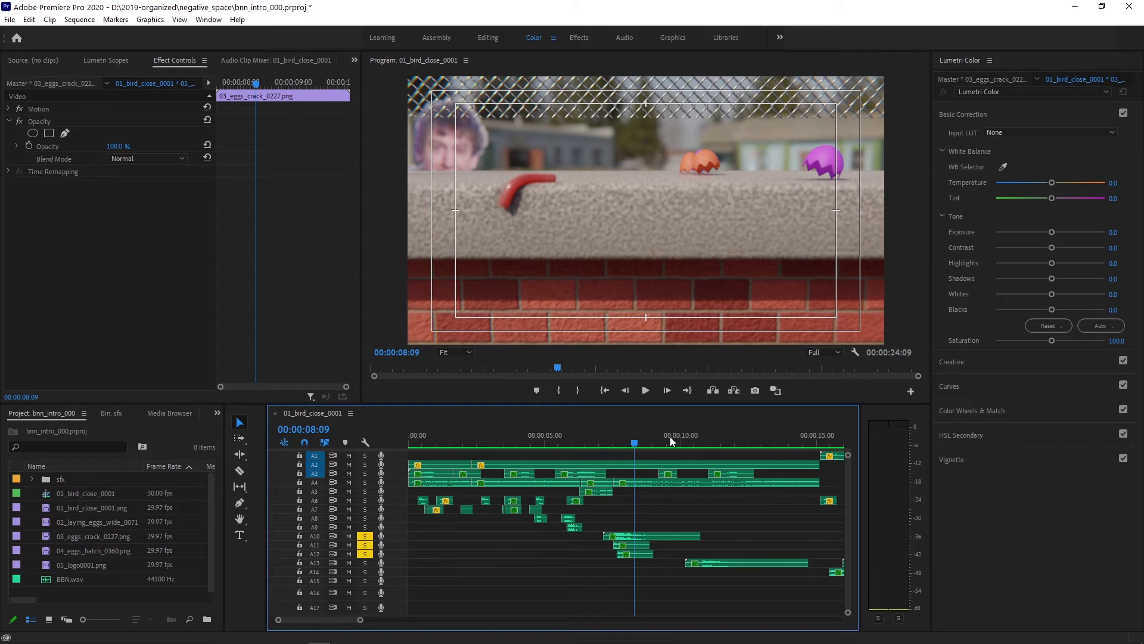
{"action": "left_click_drag", "start_coordinate": [638, 438], "coordinate": [601, 442]}
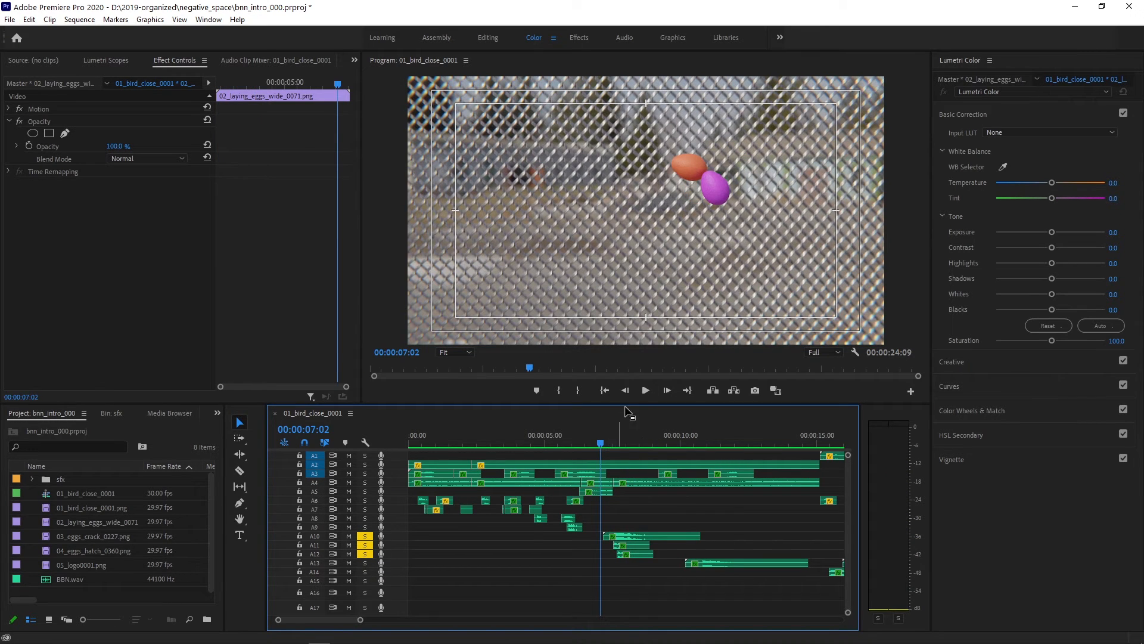
{"action": "left_click", "coordinate": [646, 391]}
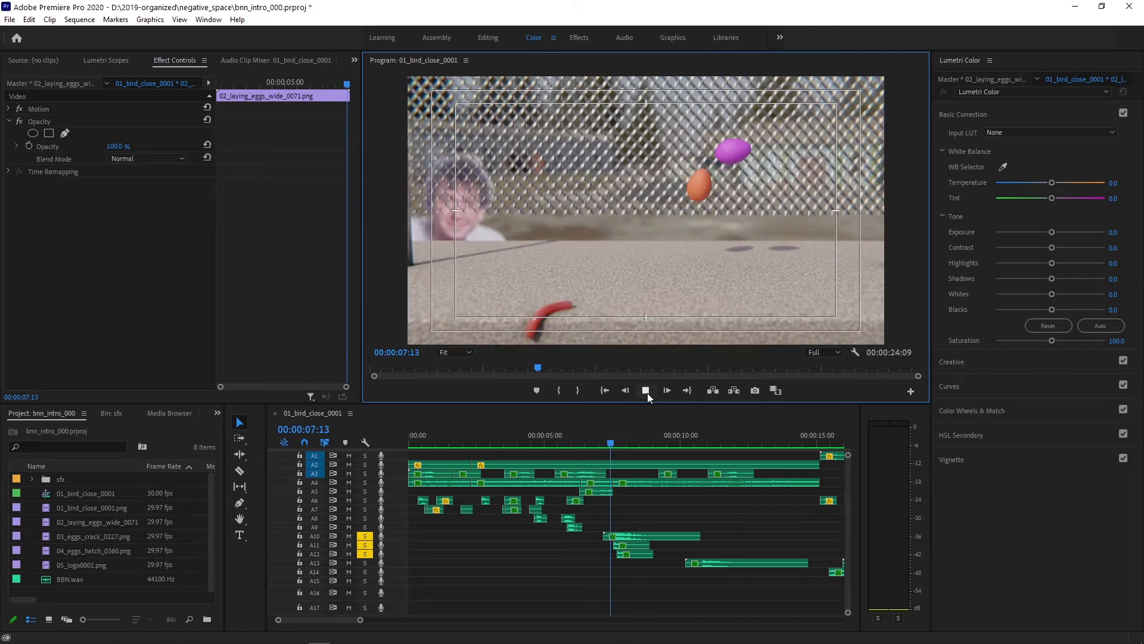
{"action": "left_click", "coordinate": [648, 392]}
- Inspect the effect settings of the A11 clip, coconut.mp3 on A12 and ceramic_vase.mp3 on A10, and place the playhead at 00:00:08:14
{"action": "left_click", "coordinate": [638, 545]}
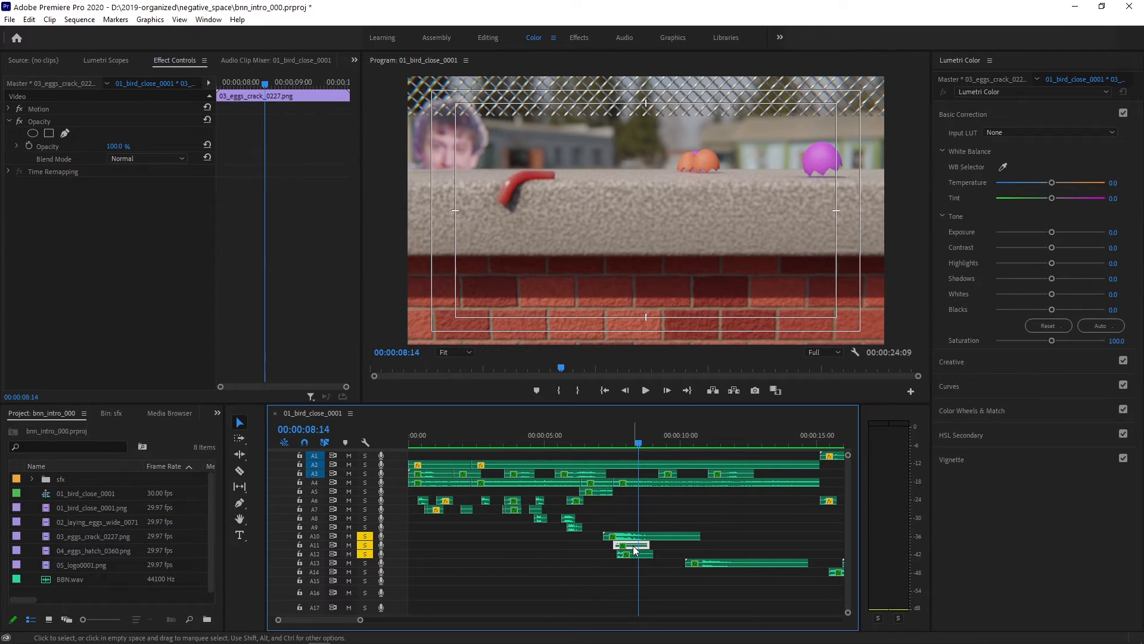
{"action": "left_click", "coordinate": [646, 554]}
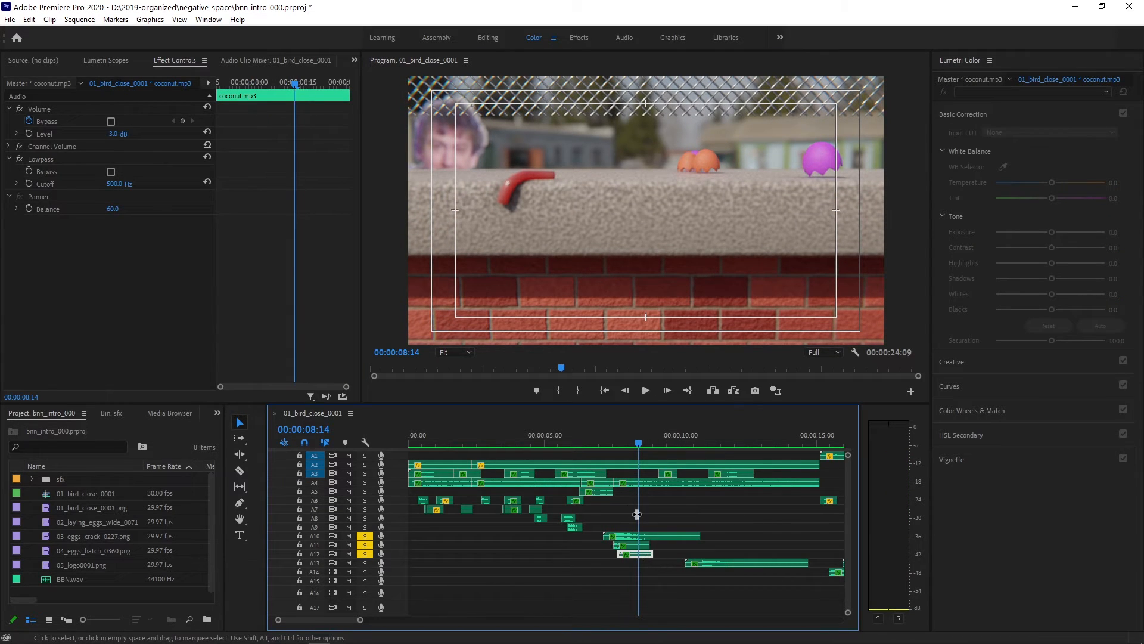
{"action": "left_click", "coordinate": [672, 534]}
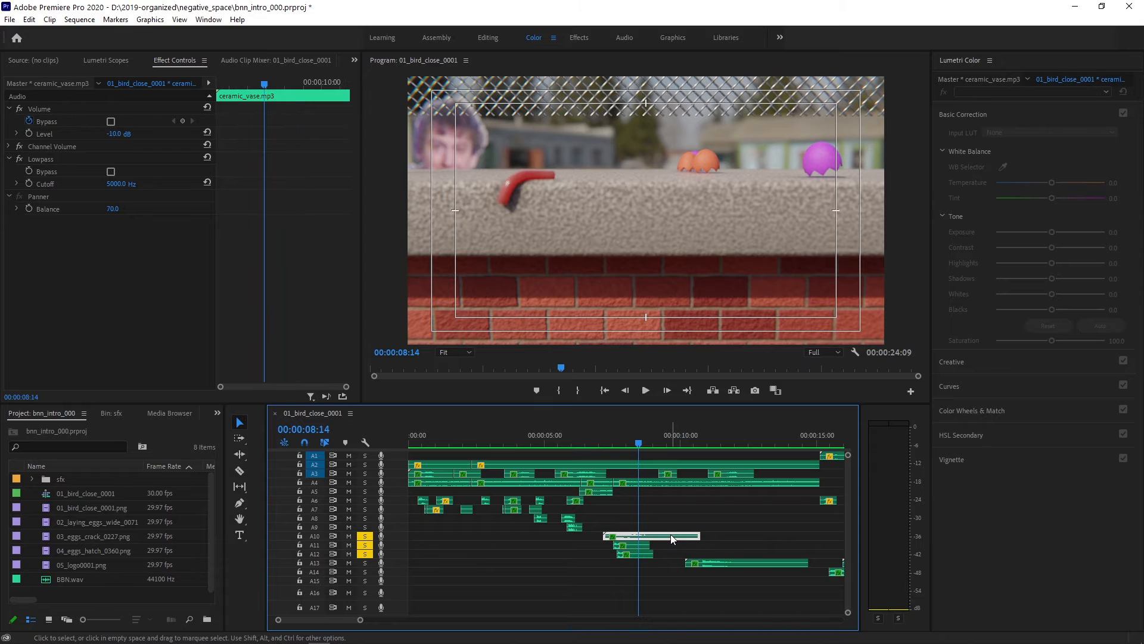
{"action": "left_click", "coordinate": [630, 444]}
{"action": "mouse_move", "coordinate": [630, 444]}
{"action": "left_mouse_down"}
{"action": "mouse_move", "coordinate": [600, 444]}
{"action": "mouse_move", "coordinate": [637, 443]}
{"action": "left_mouse_up"}
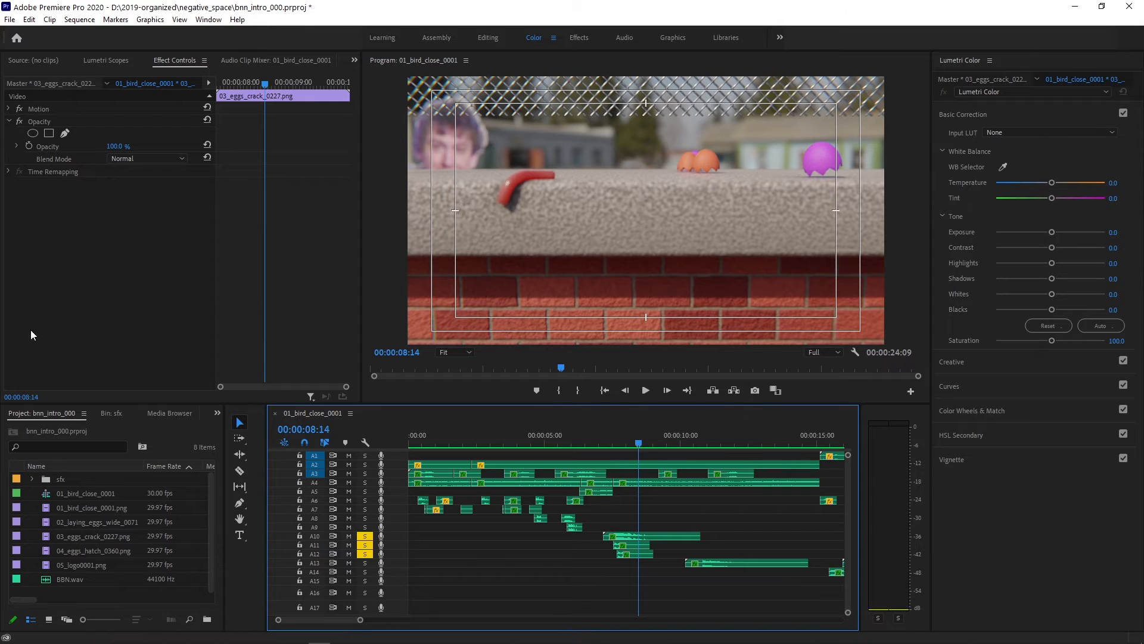
- Solo only audio track A13, play it from just before its first clip, and show the effect settings of spring.mp3
{"action": "left_click", "coordinate": [366, 562]}
{"action": "left_click", "coordinate": [366, 555]}
{"action": "left_click", "coordinate": [367, 546]}
{"action": "left_click_drag", "start_coordinate": [642, 440], "coordinate": [677, 449]}
{"action": "left_click", "coordinate": [646, 391]}
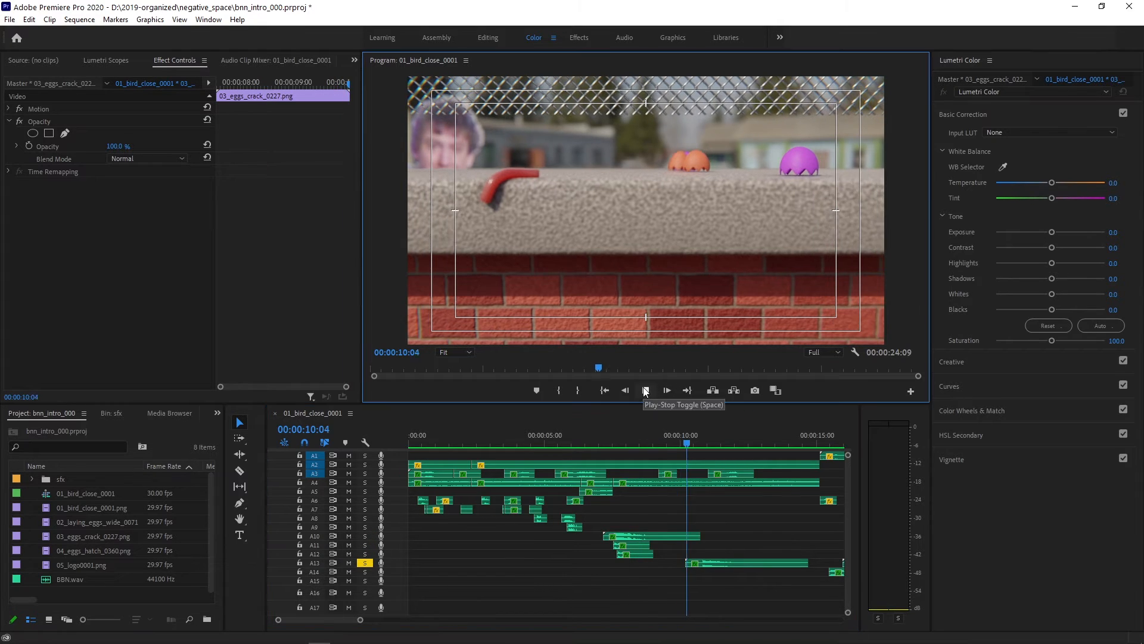
{"action": "left_click", "coordinate": [645, 390]}
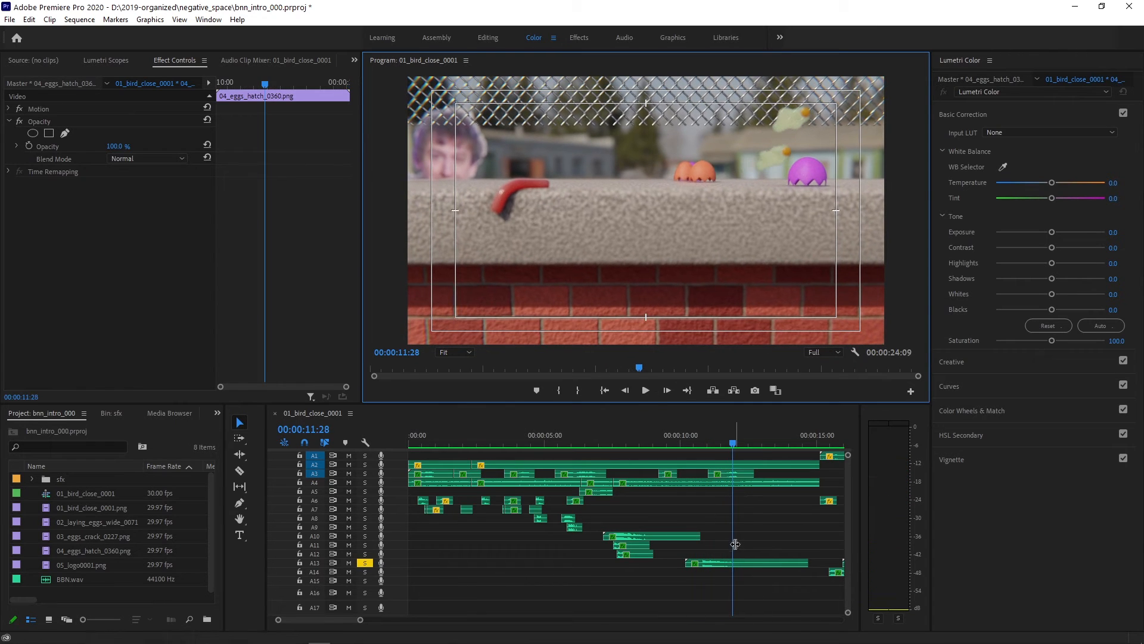
{"action": "left_click", "coordinate": [761, 564]}
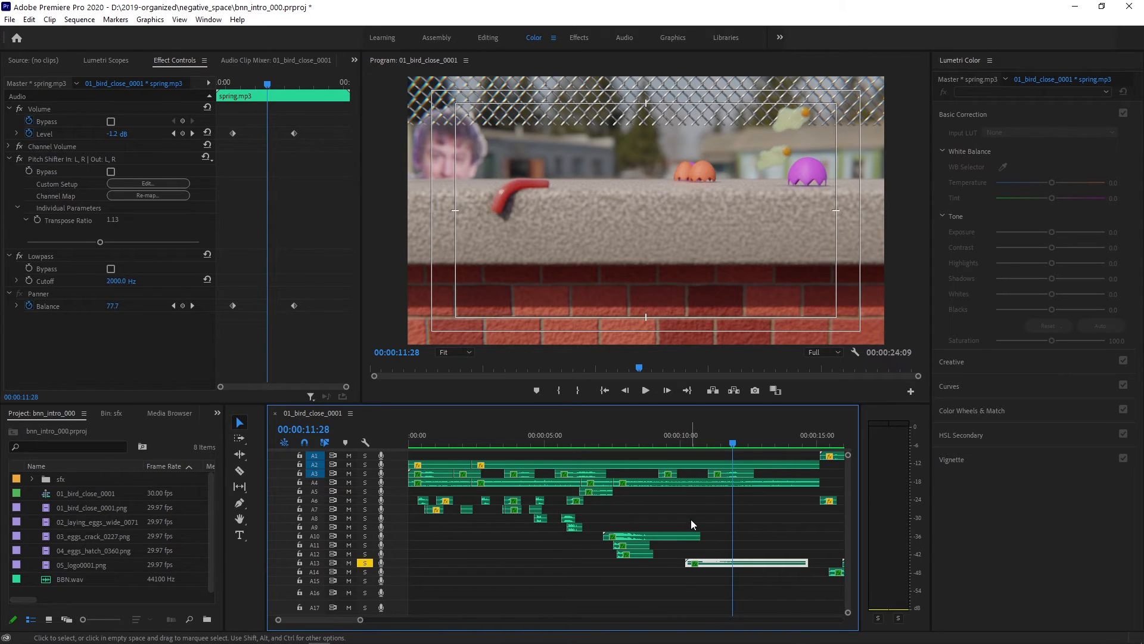
- Solo only track A14, play it from 00:00:15:09 through the egg splat, and show the effect settings of splats.mp3
{"action": "key", "text": "minus"}
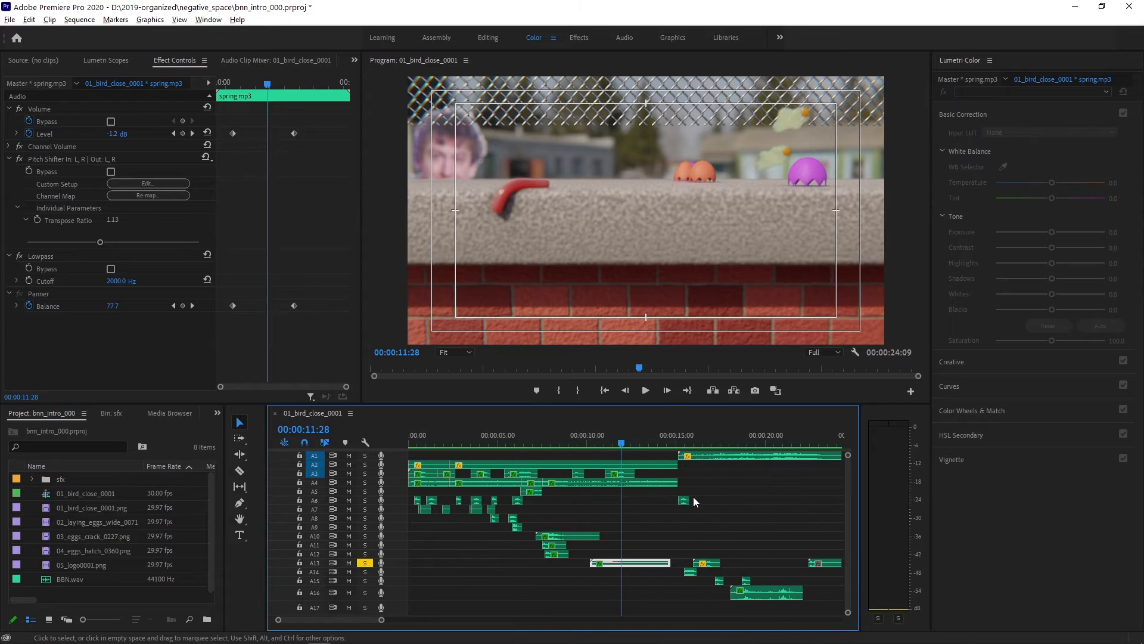
{"action": "key", "text": "minus"}
{"action": "key", "text": "minus"}
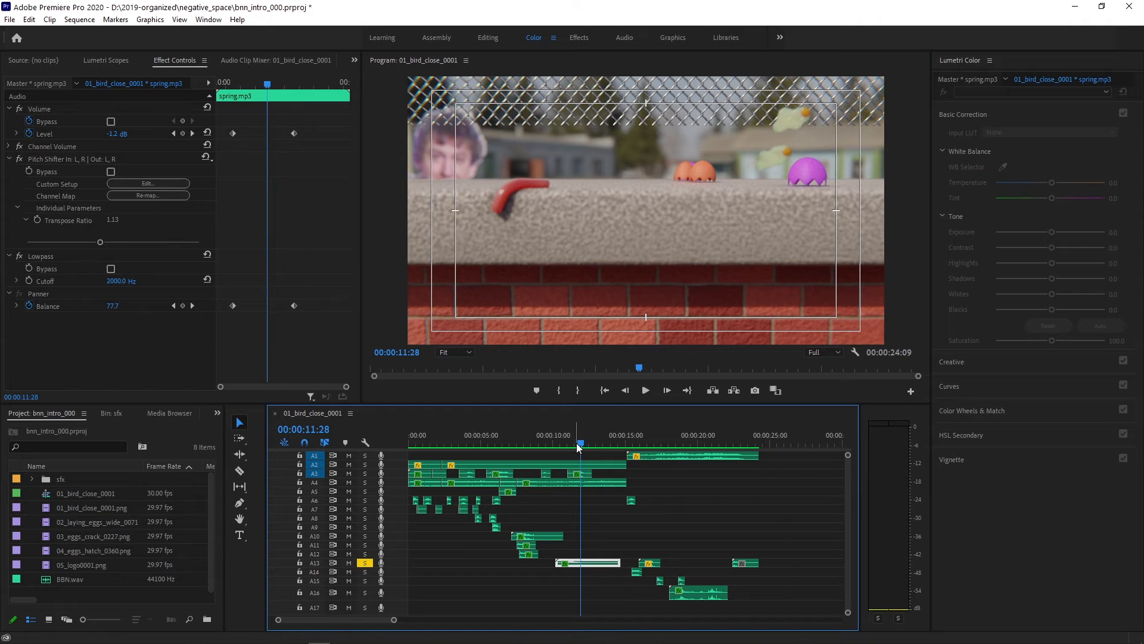
{"action": "left_click_drag", "start_coordinate": [580, 445], "coordinate": [630, 450]}
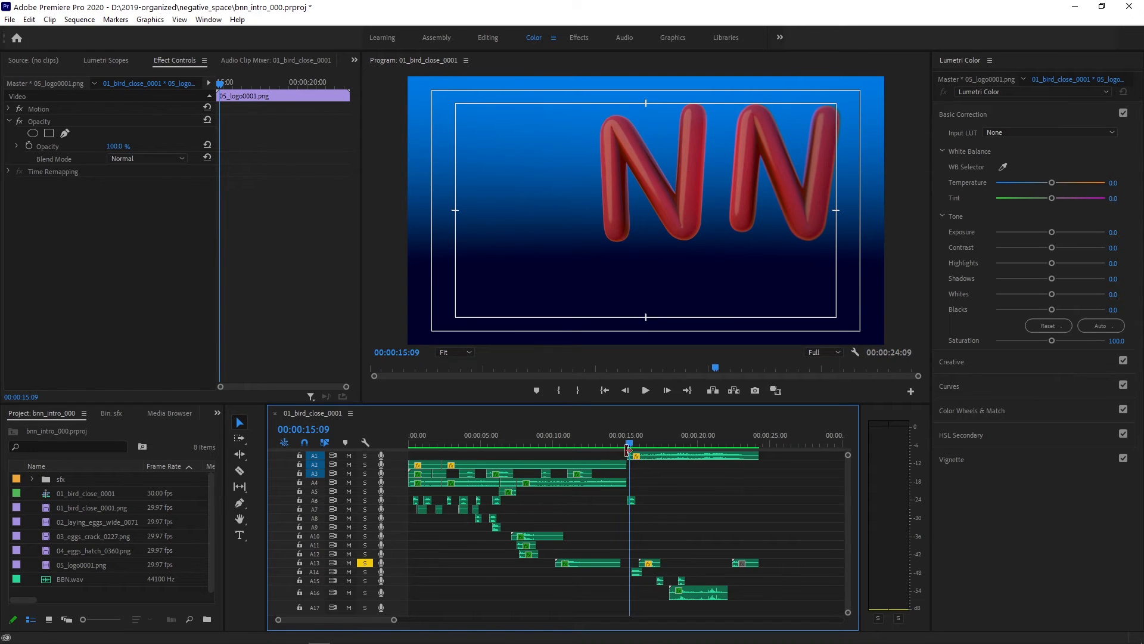
{"action": "left_click", "coordinate": [365, 572]}
{"action": "left_click", "coordinate": [365, 563]}
{"action": "left_click", "coordinate": [645, 391]}
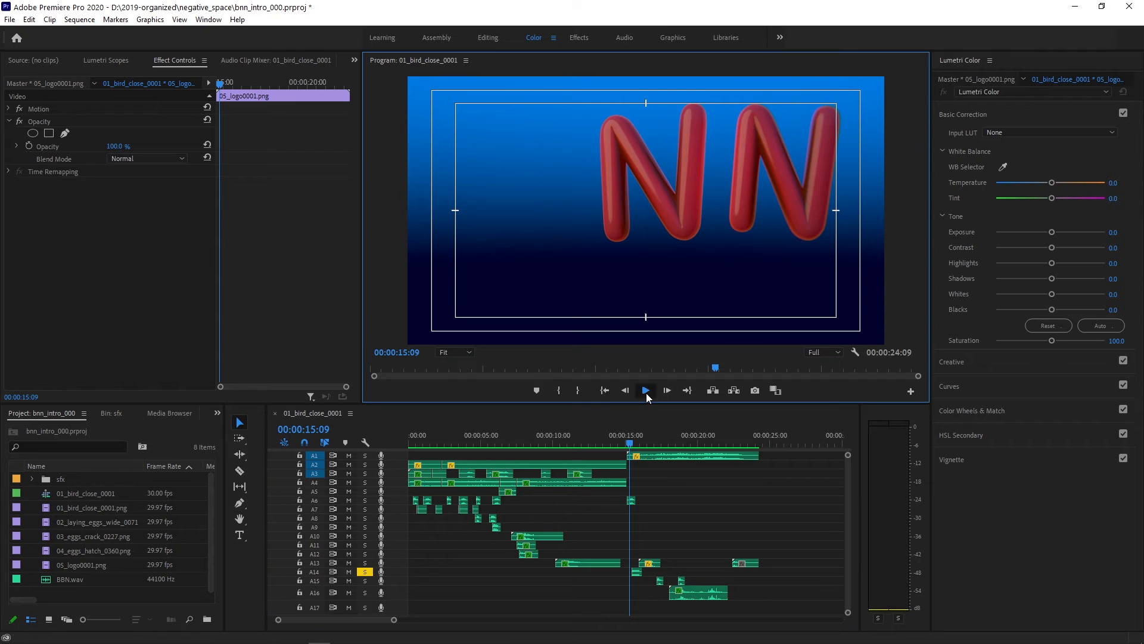
{"action": "left_click", "coordinate": [646, 391]}
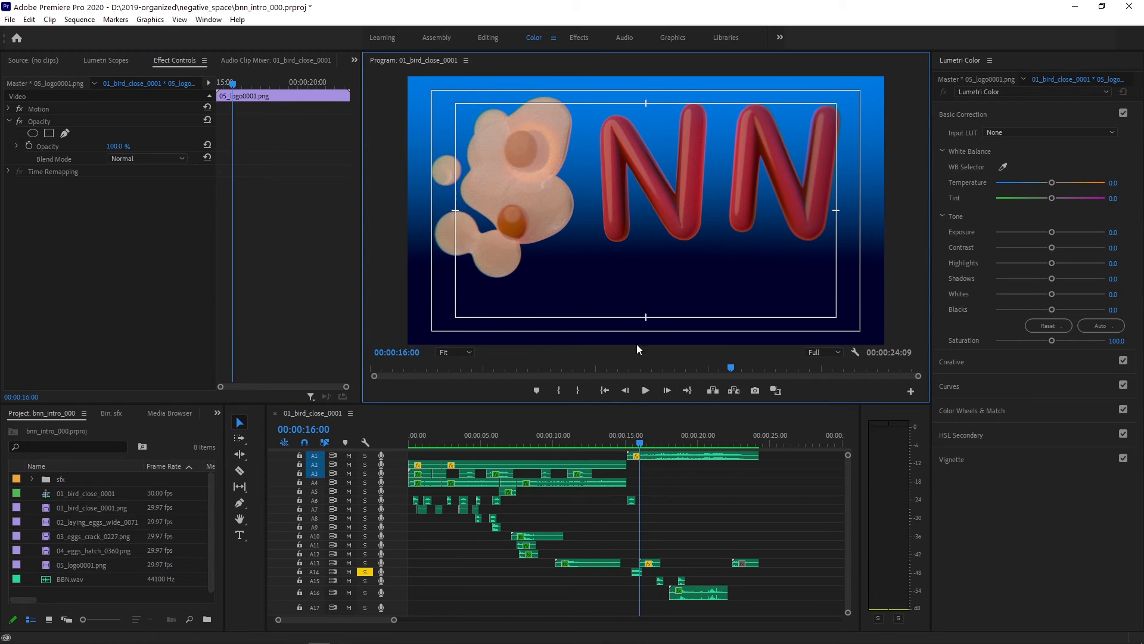
{"action": "left_click", "coordinate": [637, 573]}
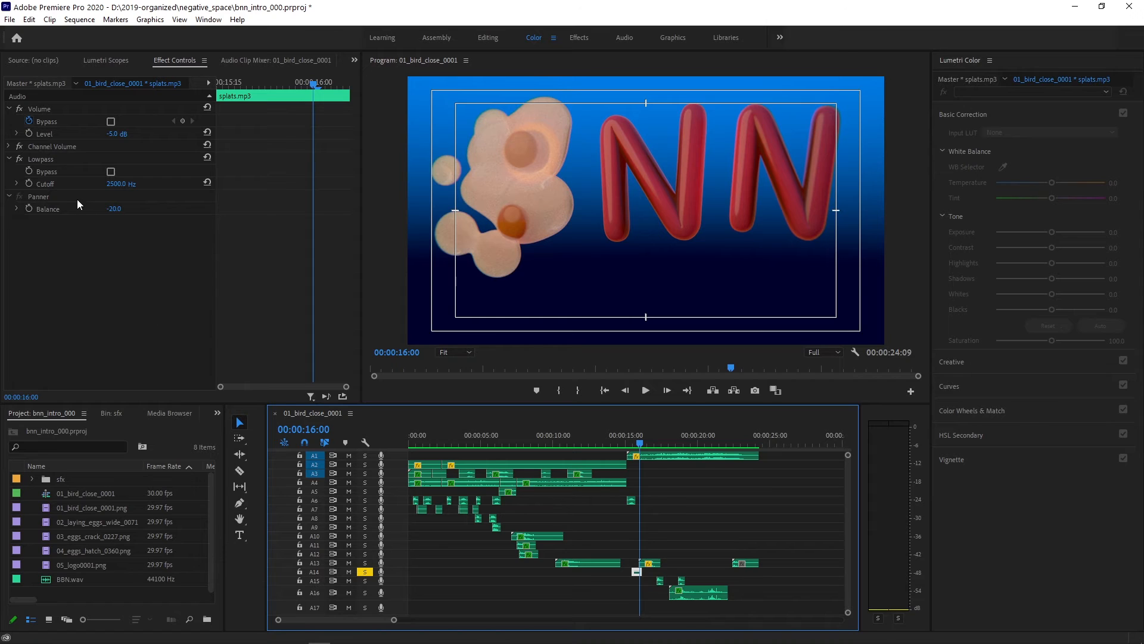
- Show the effect settings of blood_squirt.mp3 on A13, then solo A13 together with A14 and play from 00:00:16:00
{"action": "left_click", "coordinate": [651, 563]}
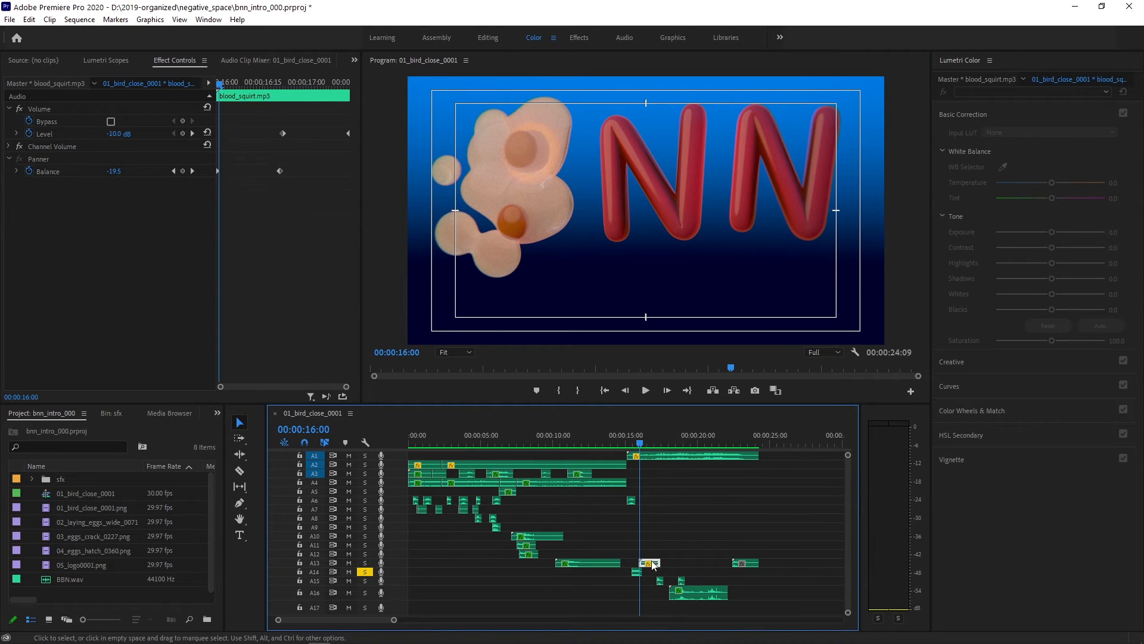
{"action": "left_click", "coordinate": [365, 563]}
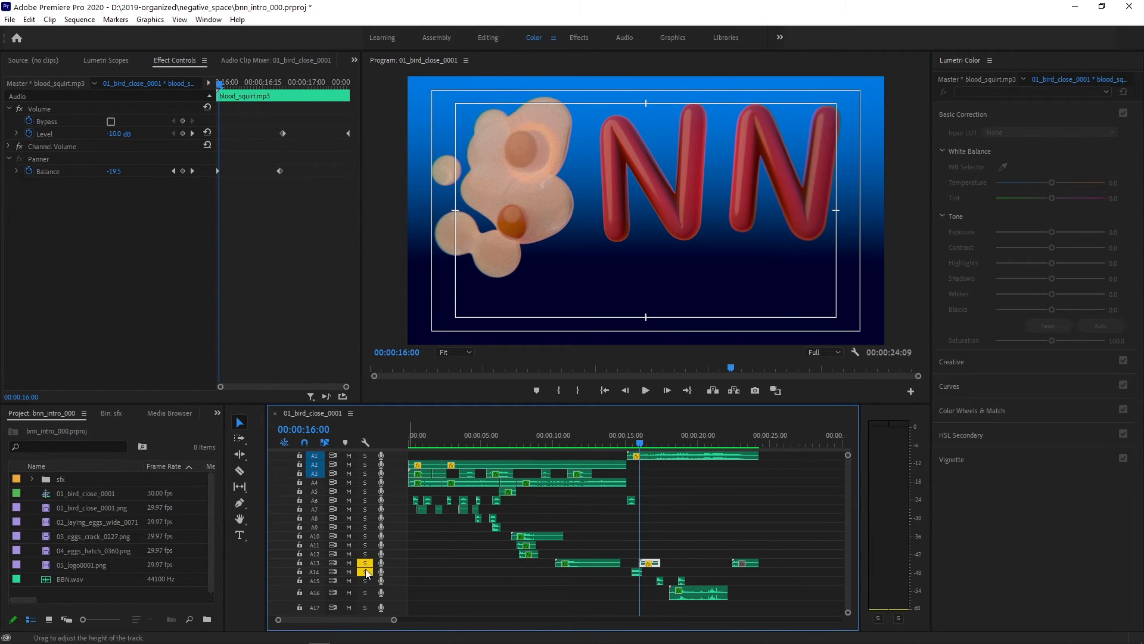
{"action": "left_click", "coordinate": [645, 390]}
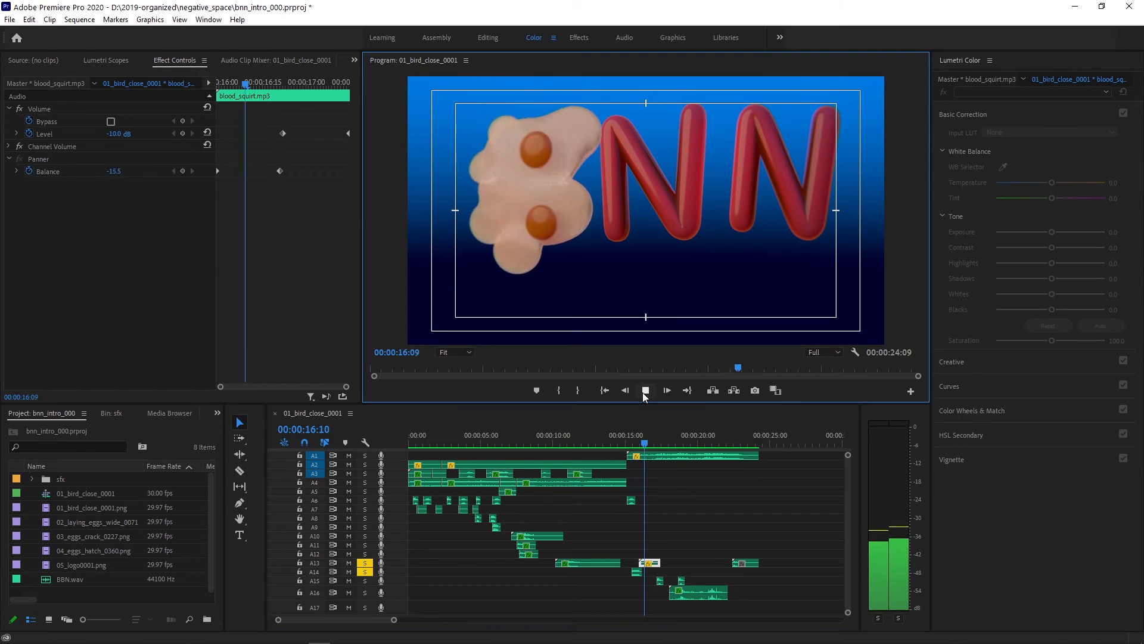
{"action": "left_click", "coordinate": [645, 392]}
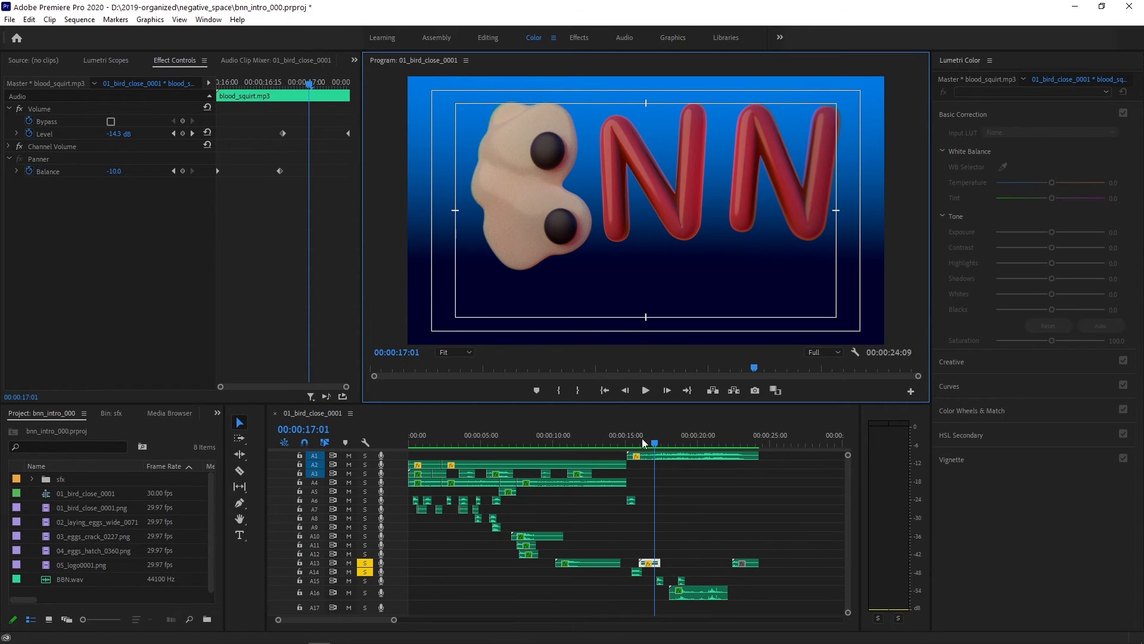
- Solo only track A15 and play its wooshes.mp3 clips from 00:00:17:03 while the tagline appears
{"action": "mouse_move", "coordinate": [656, 448]}
{"action": "left_mouse_down"}
{"action": "mouse_move", "coordinate": [639, 447]}
{"action": "mouse_move", "coordinate": [656, 447]}
{"action": "left_mouse_up"}
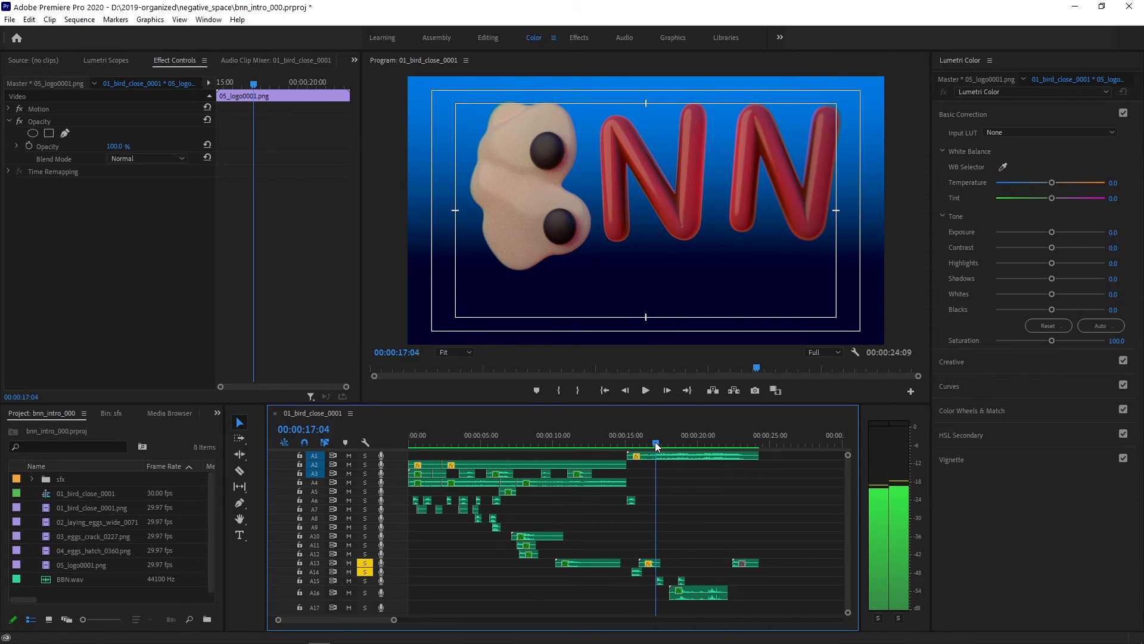
{"action": "left_click", "coordinate": [658, 583]}
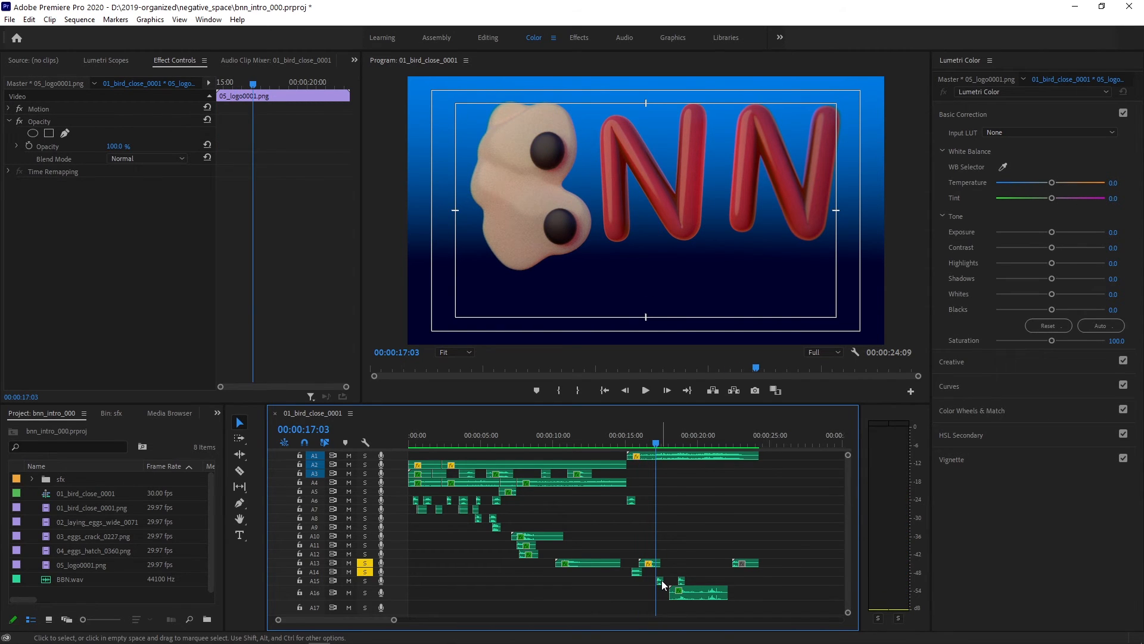
{"action": "left_click", "coordinate": [365, 581], "text": "alt"}
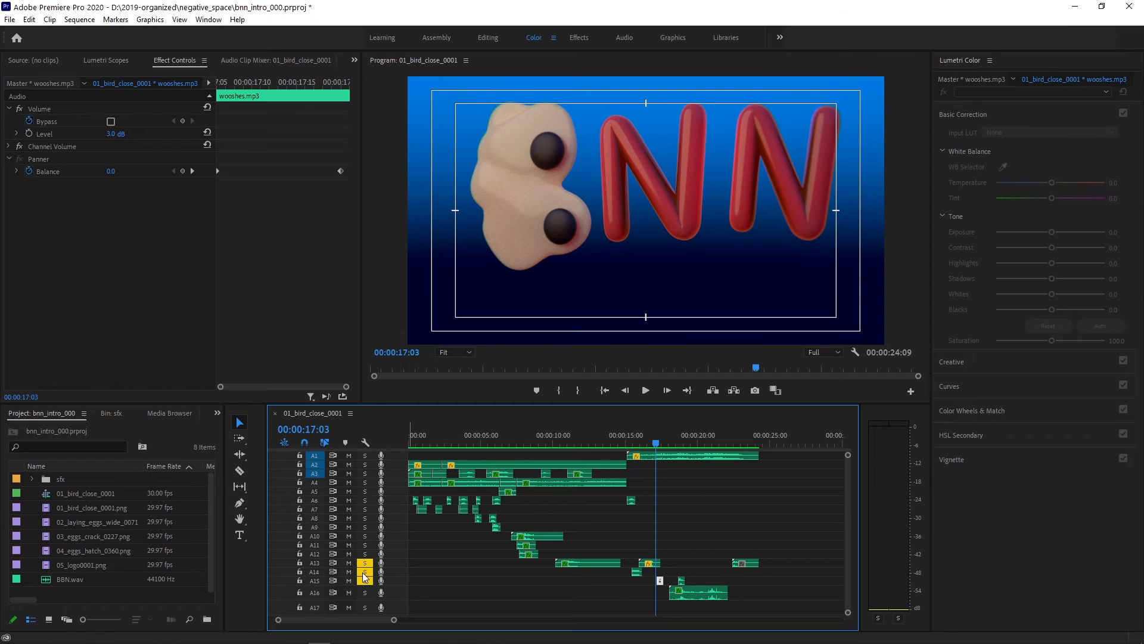
{"action": "left_click", "coordinate": [645, 391]}
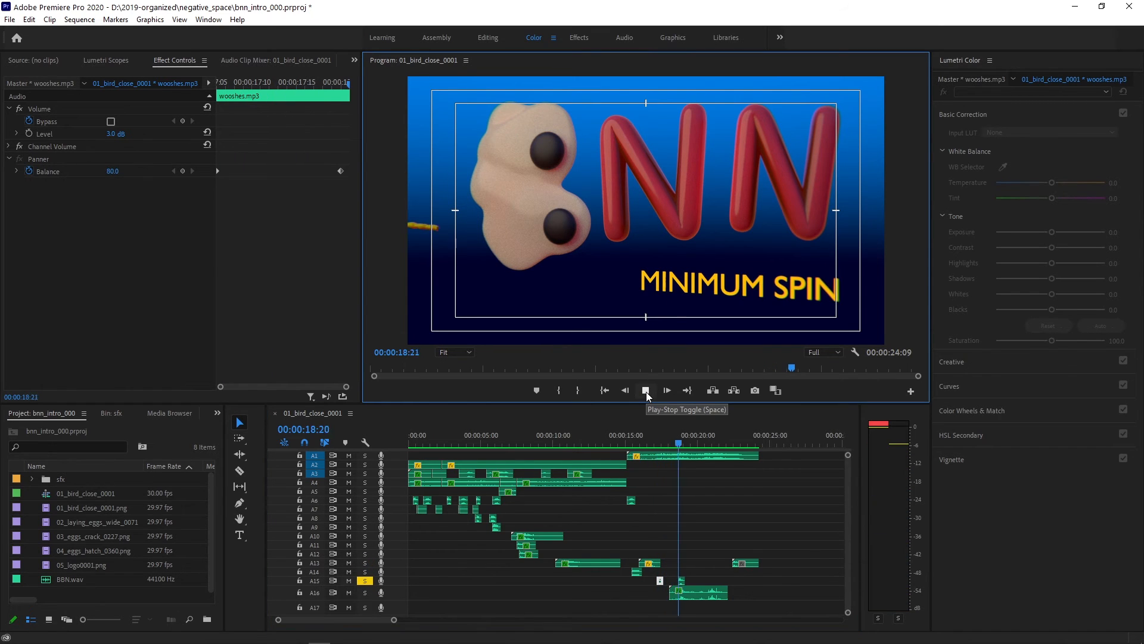
{"action": "left_click", "coordinate": [646, 390]}
- Inspect the effect settings of the second and first wooshes.mp3 clips on A15
{"action": "left_click", "coordinate": [682, 548]}
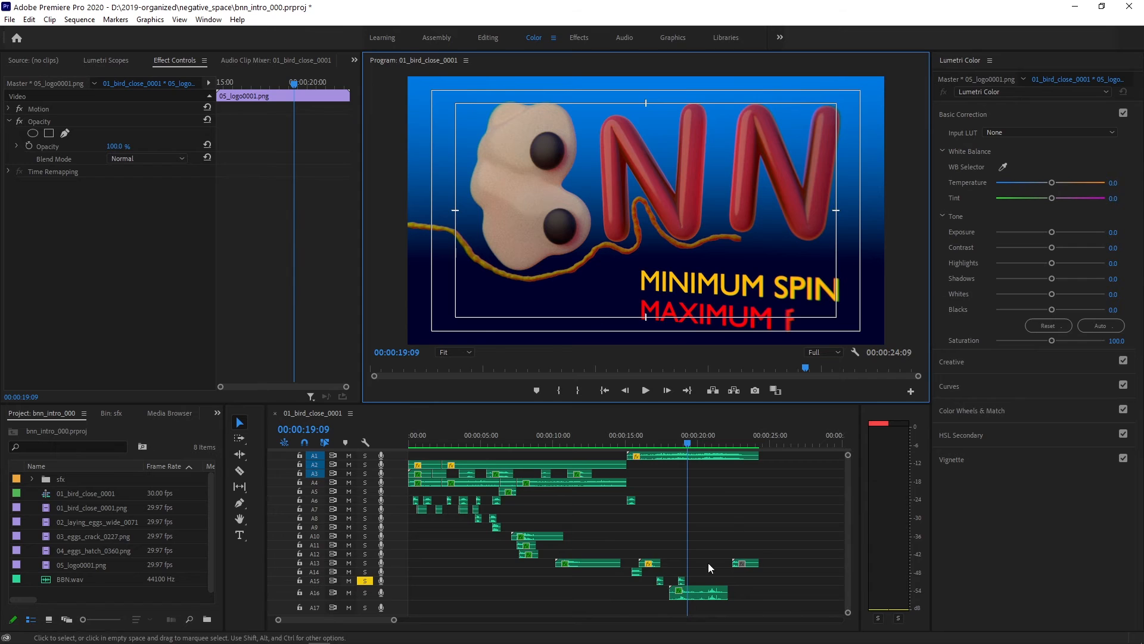
{"action": "left_click", "coordinate": [682, 581]}
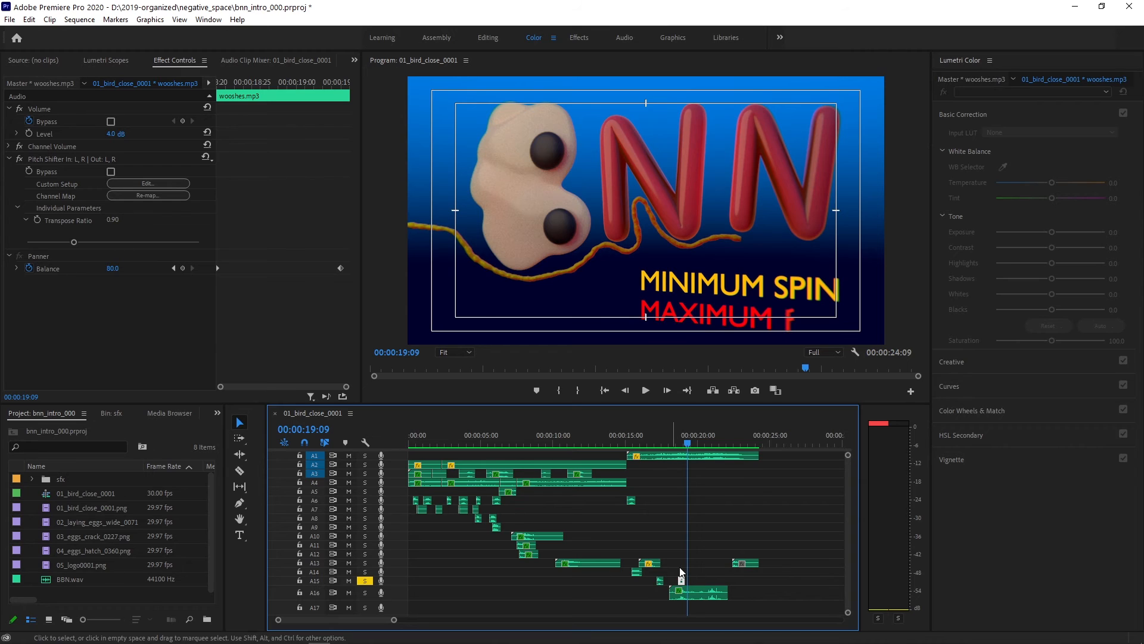
{"action": "left_click", "coordinate": [660, 580]}
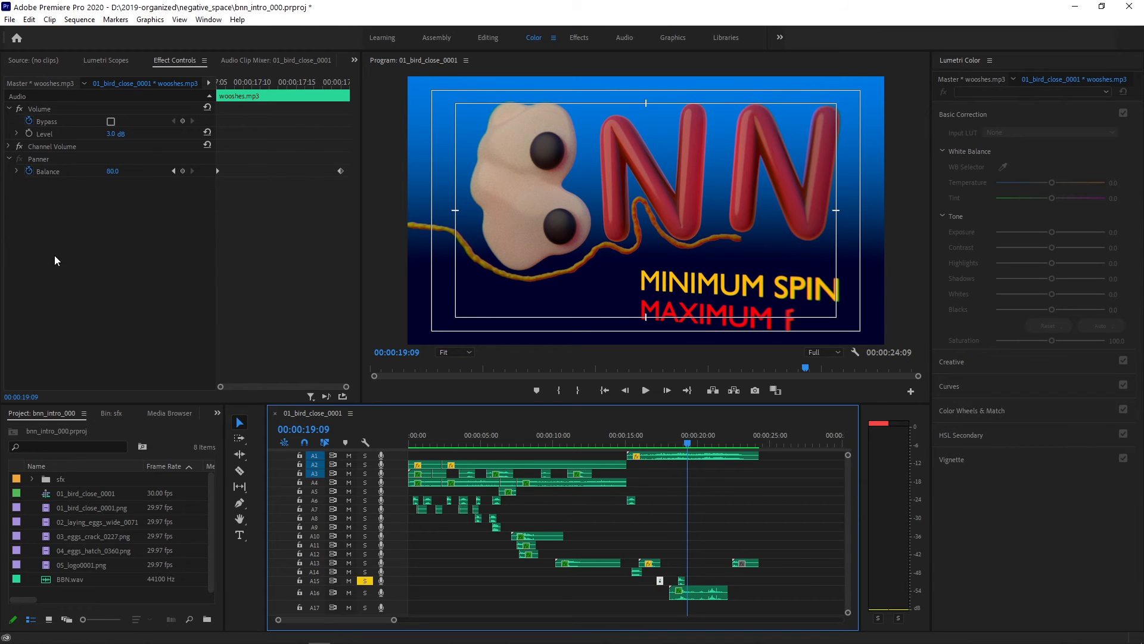
- Solo only track A16, play it from 00:00:17:25, and show the effect settings of its blood_squirt.mp3 clip
{"action": "left_click_drag", "start_coordinate": [679, 441], "coordinate": [666, 443]}
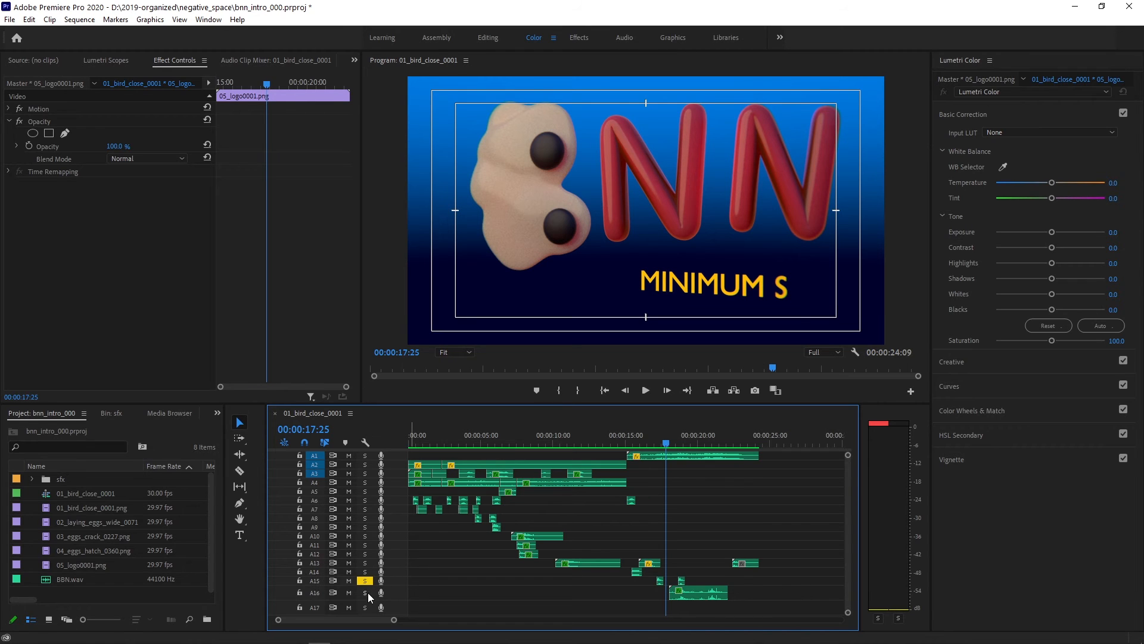
{"action": "left_click", "coordinate": [646, 390]}
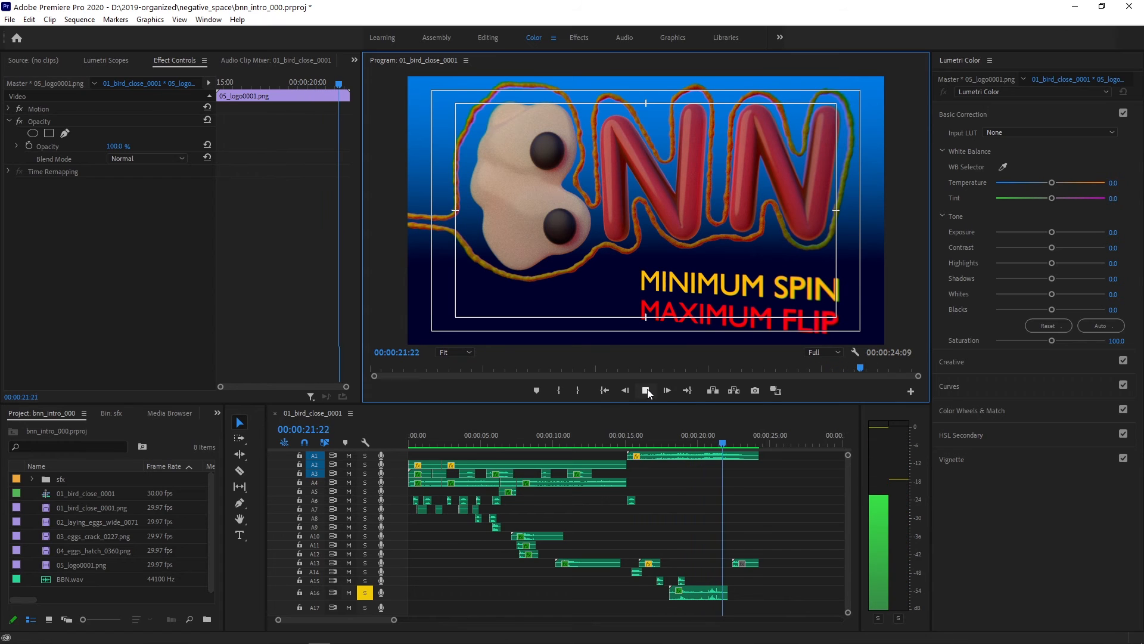
{"action": "left_click", "coordinate": [648, 388]}
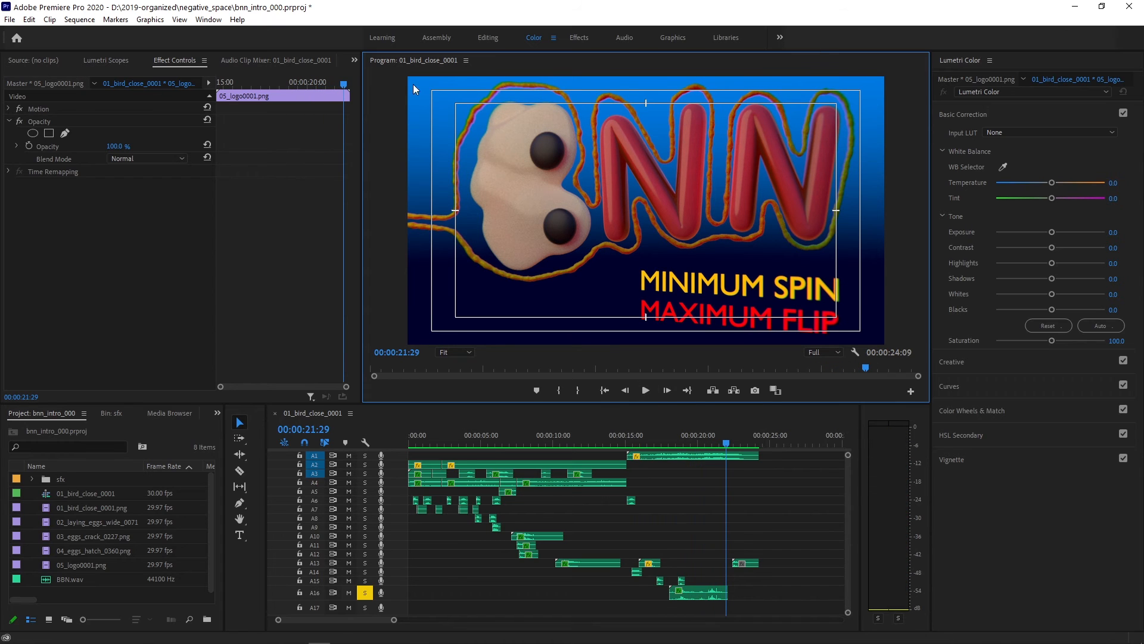
{"action": "left_click", "coordinate": [700, 594]}
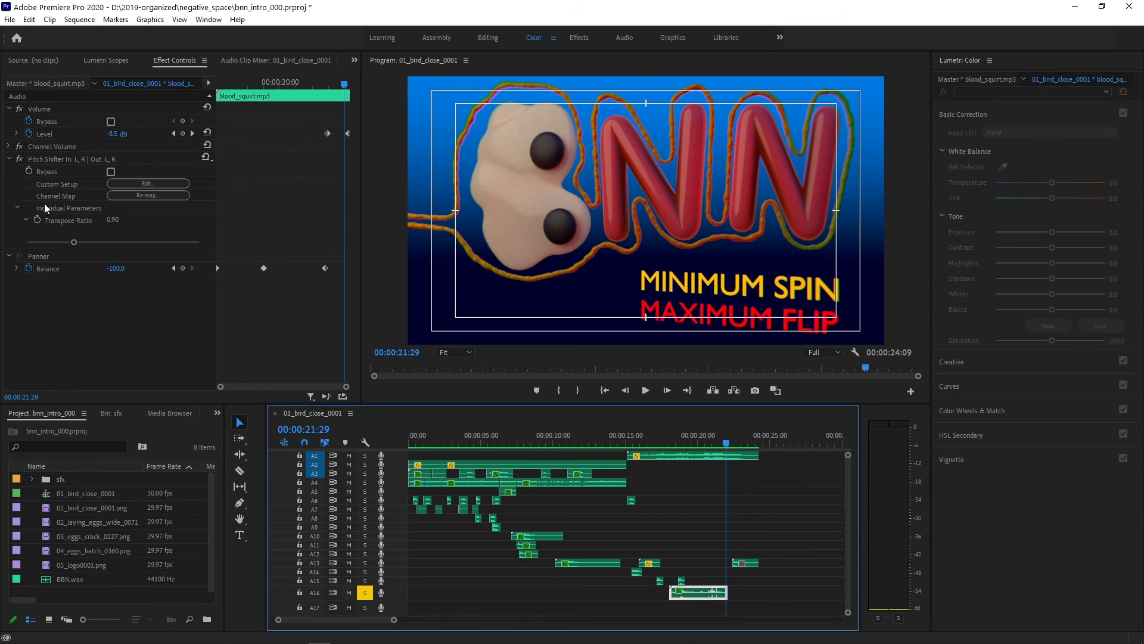
- Widen the effect keyframe area and scrub to 00:00:20:06 to examine the A16 blood_squirt.mp3 clip's balance keyframes
{"action": "left_click_drag", "start_coordinate": [218, 294], "coordinate": [177, 292]}
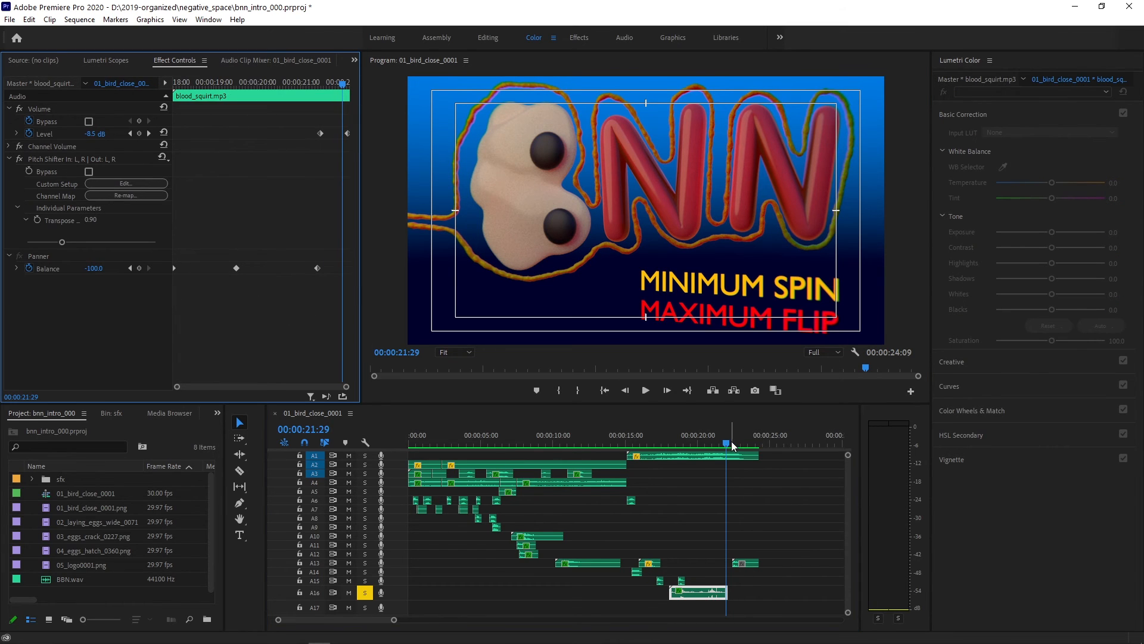
{"action": "left_click", "coordinate": [646, 440]}
{"action": "left_click_drag", "start_coordinate": [671, 434], "coordinate": [700, 435]}
{"action": "left_click", "coordinate": [685, 590]}
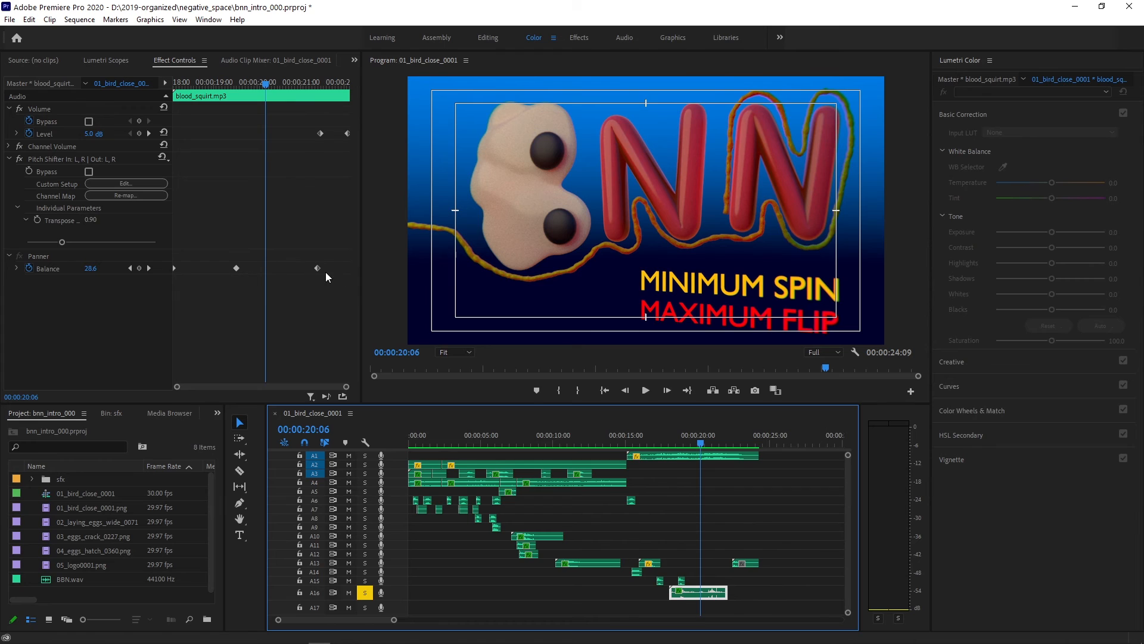
- Show the effect settings of squish_02.mp3 on A13, solo only that track, and play it from 00:00:22:10
{"action": "left_click_drag", "start_coordinate": [701, 442], "coordinate": [731, 445]}
{"action": "left_click", "coordinate": [713, 442]}
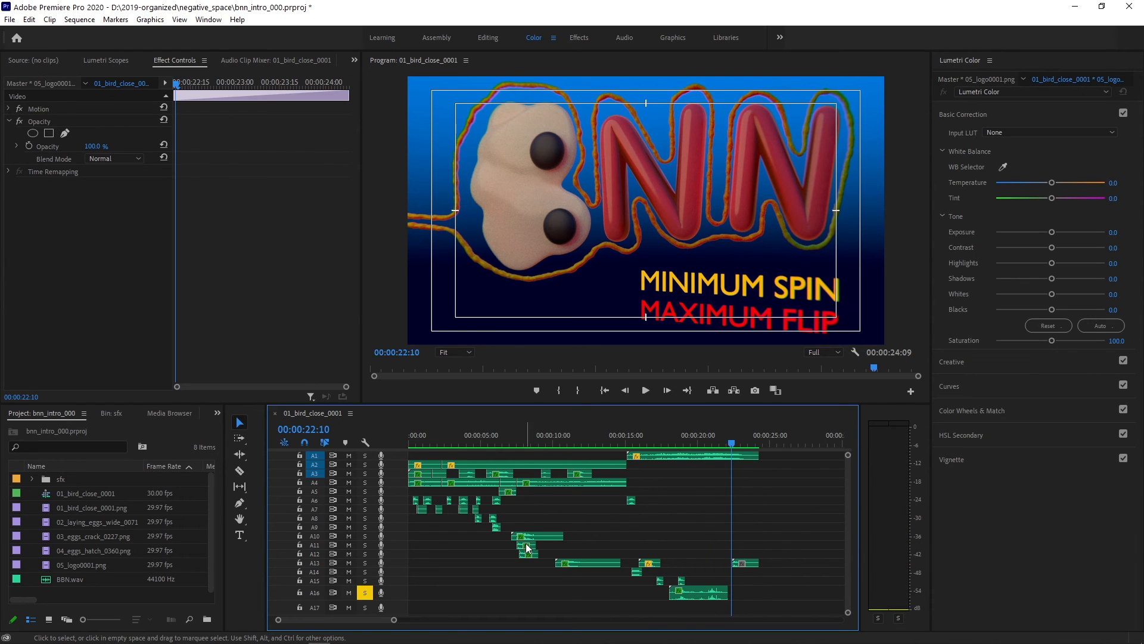
{"action": "left_click", "coordinate": [745, 564]}
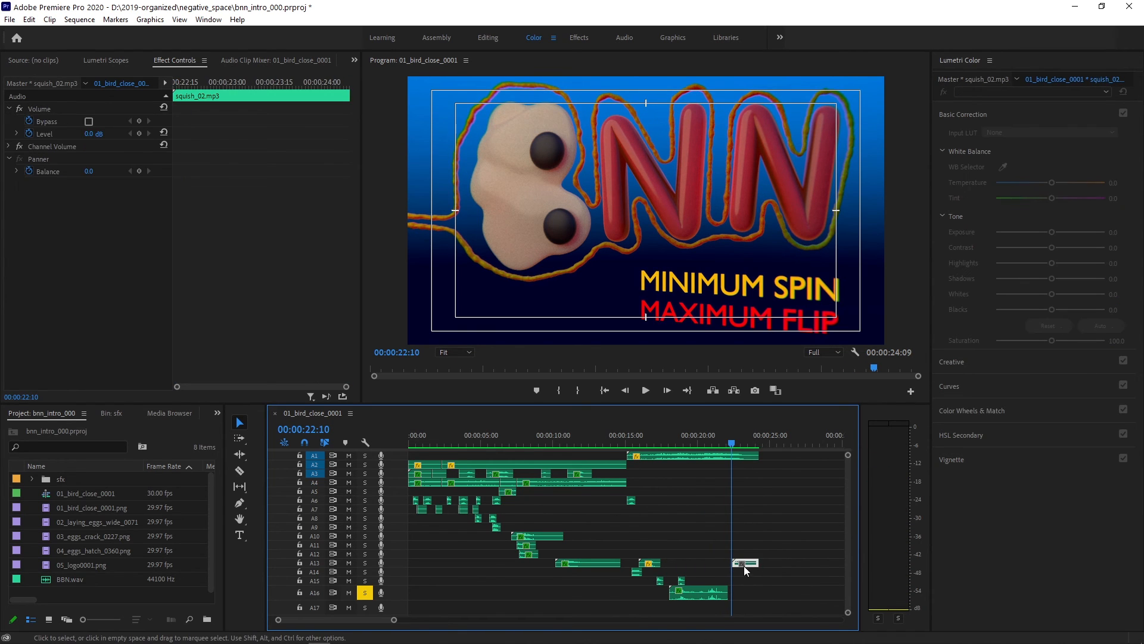
{"action": "left_click", "coordinate": [365, 564]}
{"action": "left_click", "coordinate": [365, 593]}
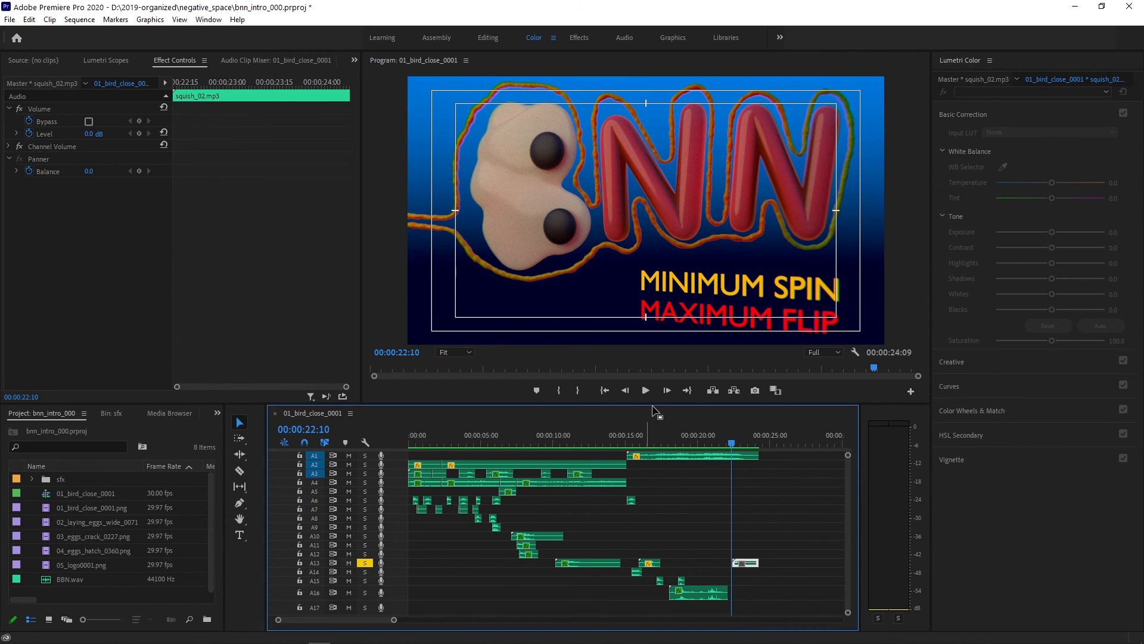
{"action": "left_click", "coordinate": [645, 390]}
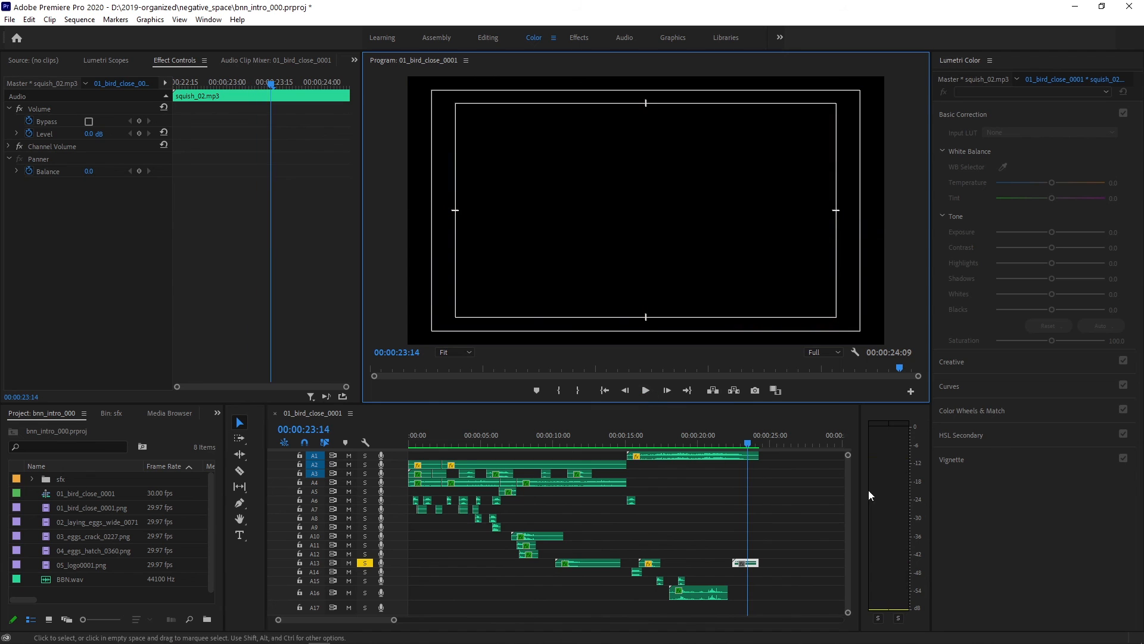
- Remove the solo from A13 and play the full mix from 00:00:14:27 to the end of the sequence
{"action": "left_click_drag", "start_coordinate": [748, 438], "coordinate": [624, 441]}
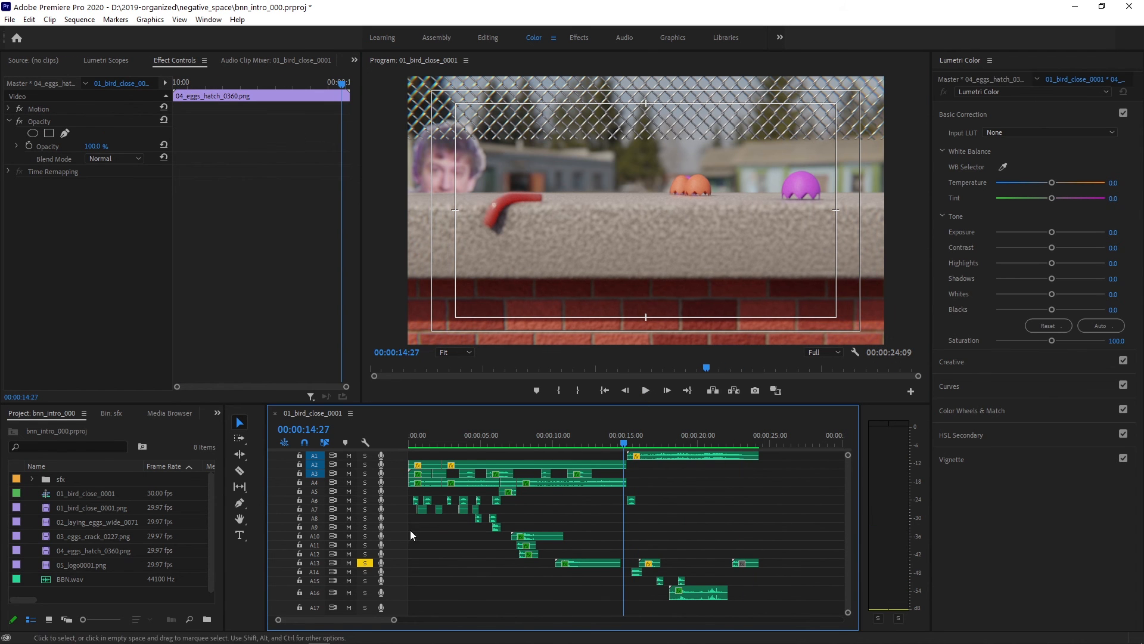
{"action": "left_click", "coordinate": [363, 563]}
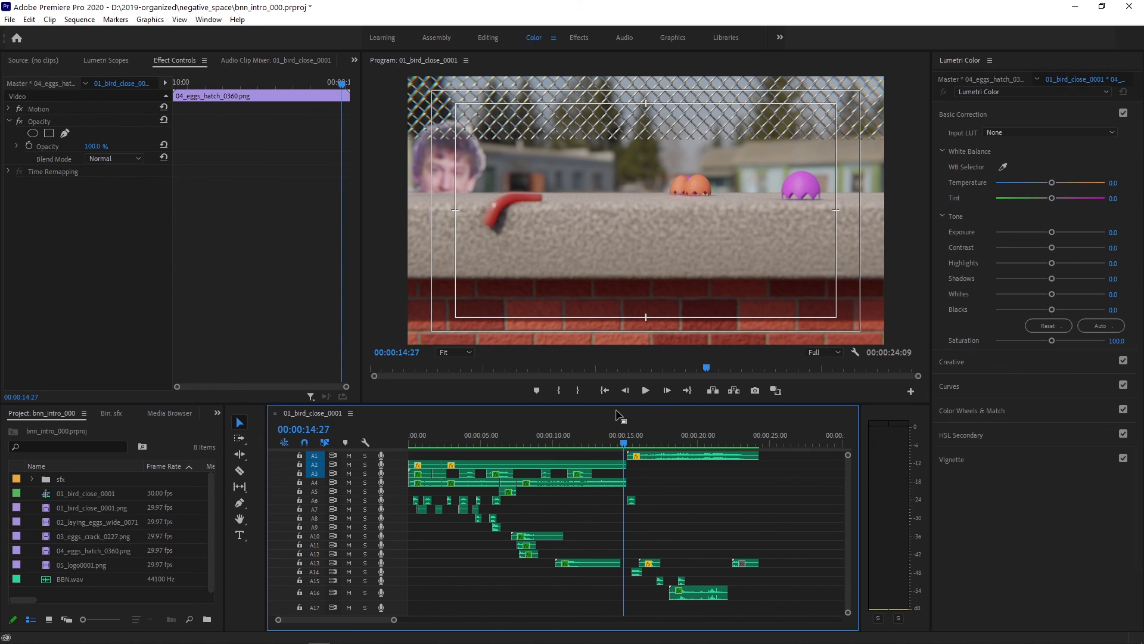
{"action": "left_click", "coordinate": [646, 389]}
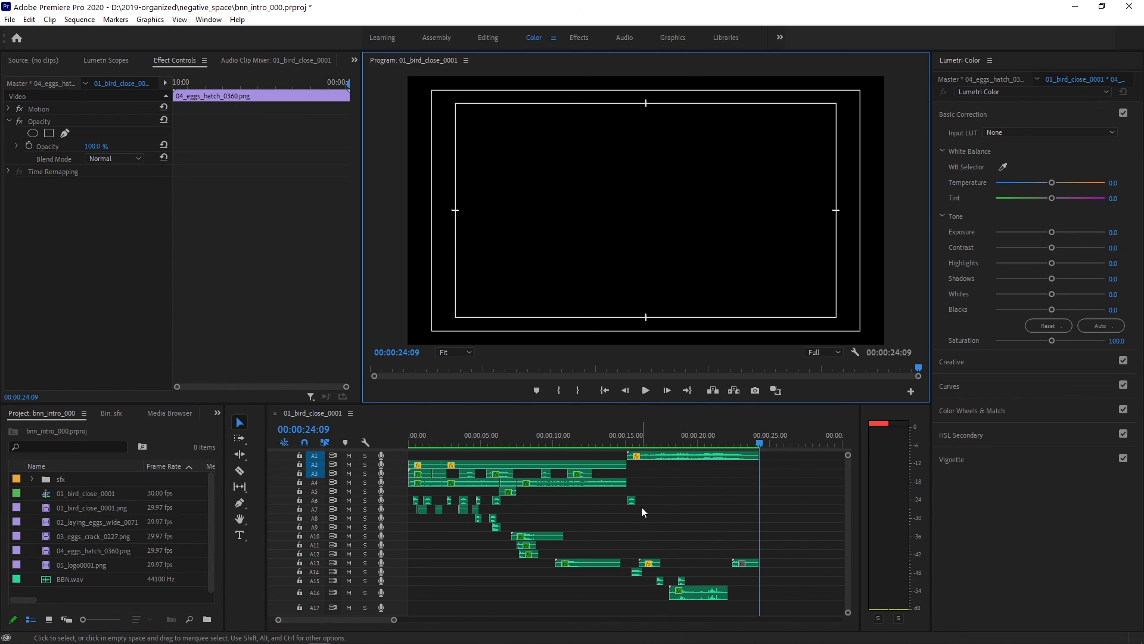
- Look over the complete layered audio timeline and return the playhead to the start of the sequence
{"action": "scroll", "coordinate": [642, 506], "scroll_direction": "up", "scroll_amount": 4}
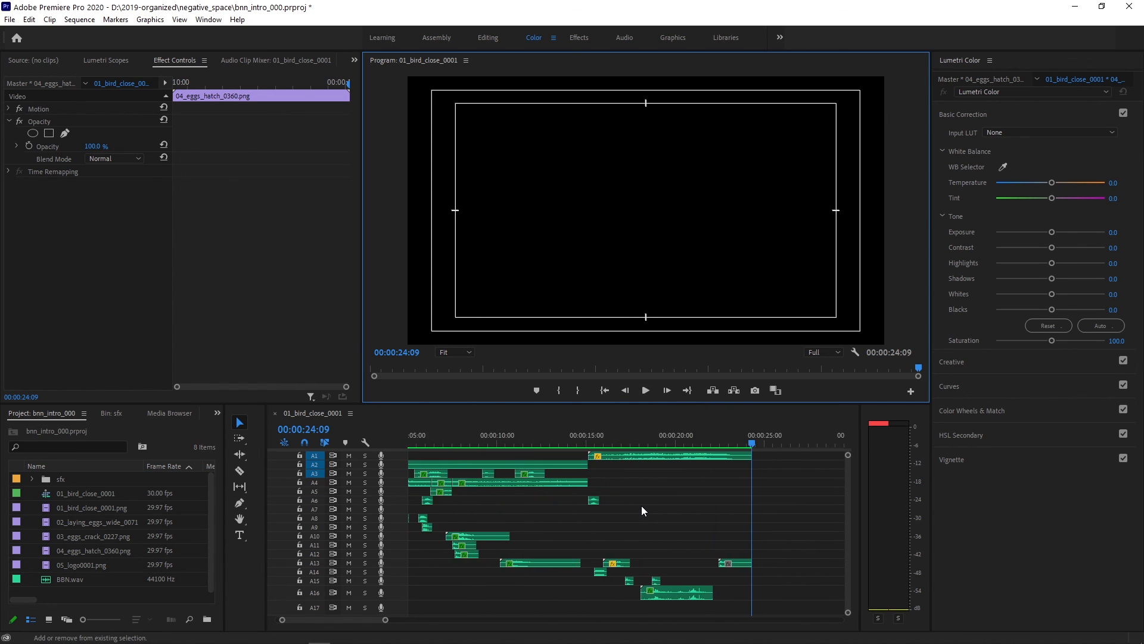
{"action": "scroll", "coordinate": [642, 506], "scroll_direction": "up", "scroll_amount": 3}
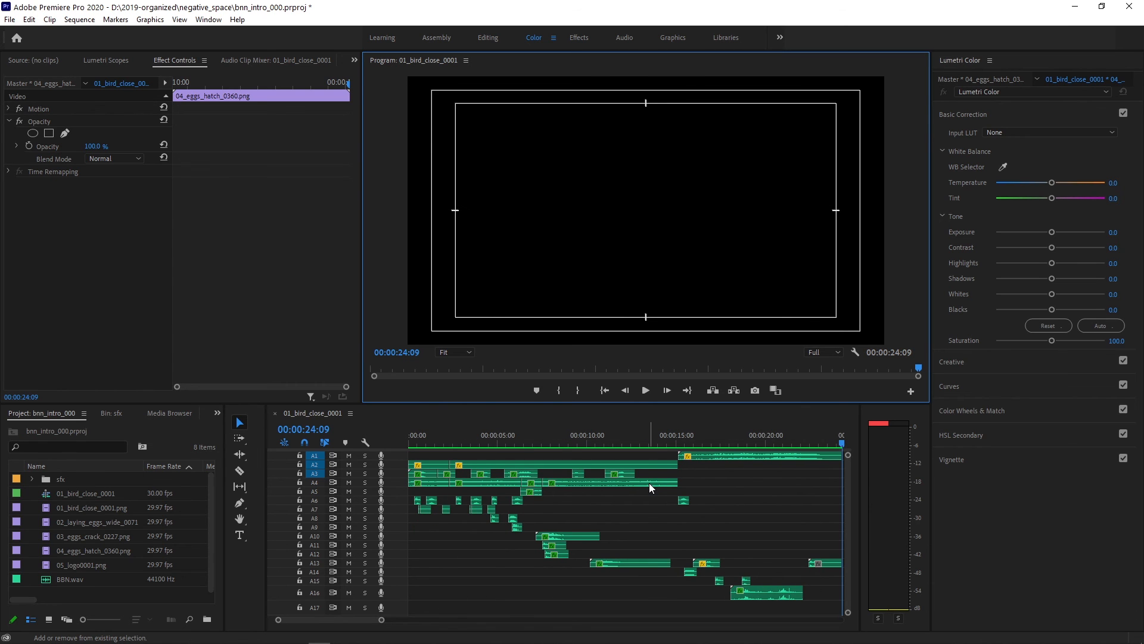
{"action": "scroll", "coordinate": [649, 483], "scroll_direction": "down", "scroll_amount": 3}
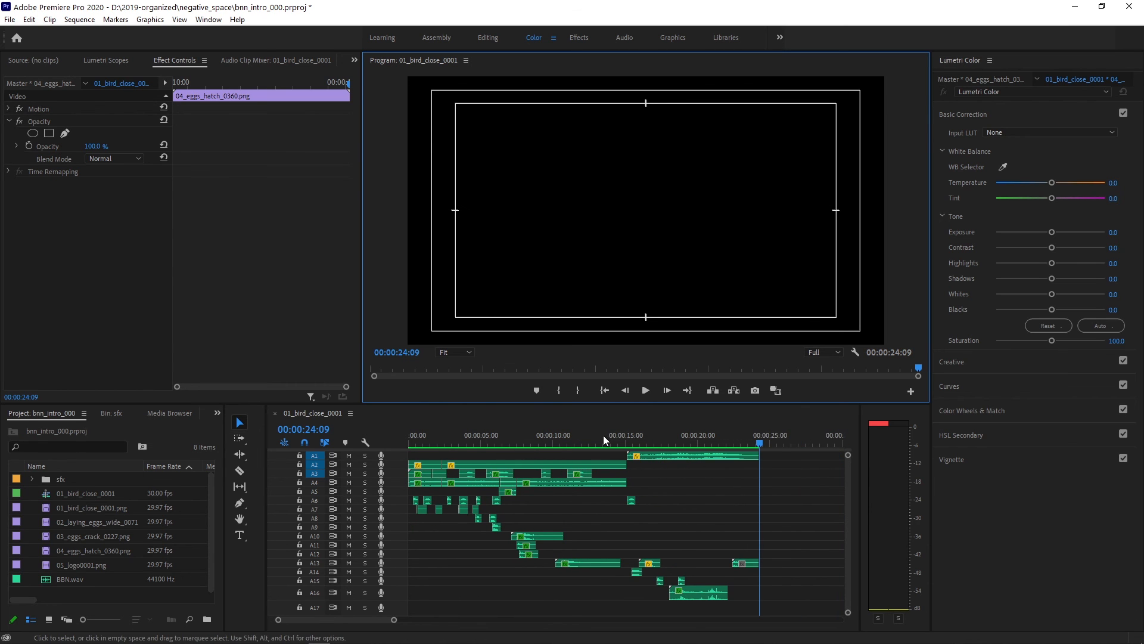
{"action": "left_click", "coordinate": [604, 388]}
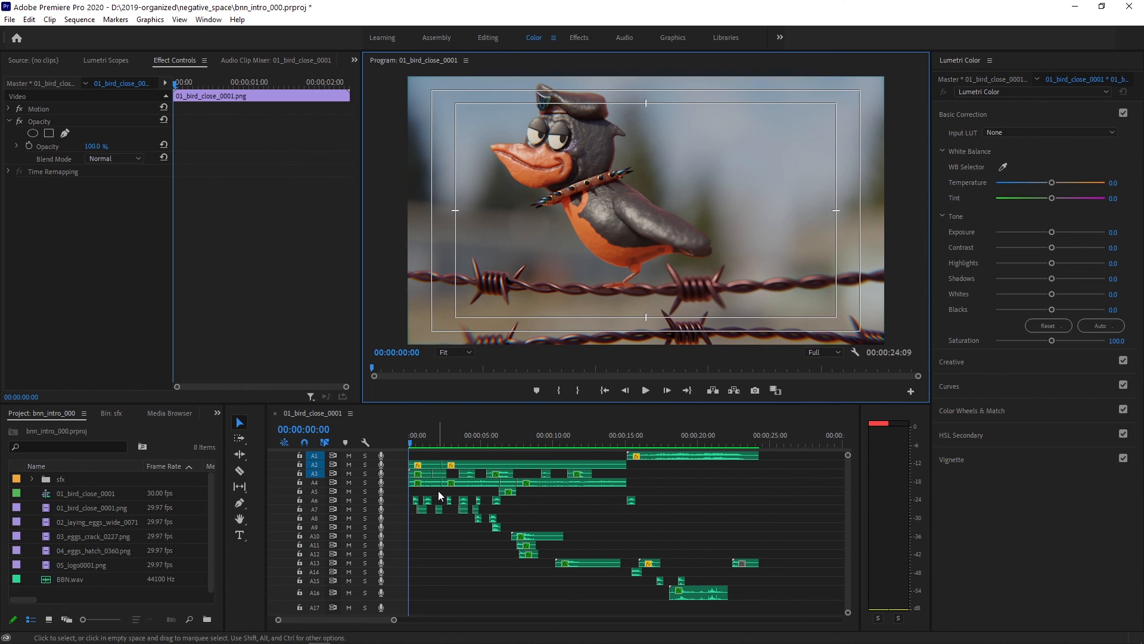